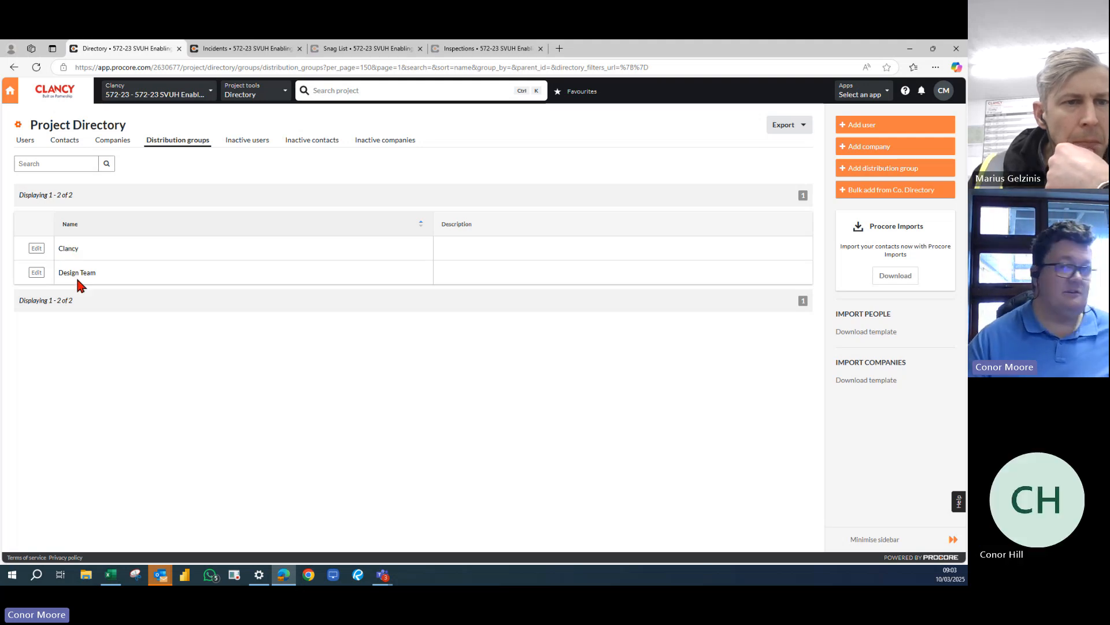
Step: Open the Clancy distribution group for editing and remove its tenth-listed member
left_click(36, 249)
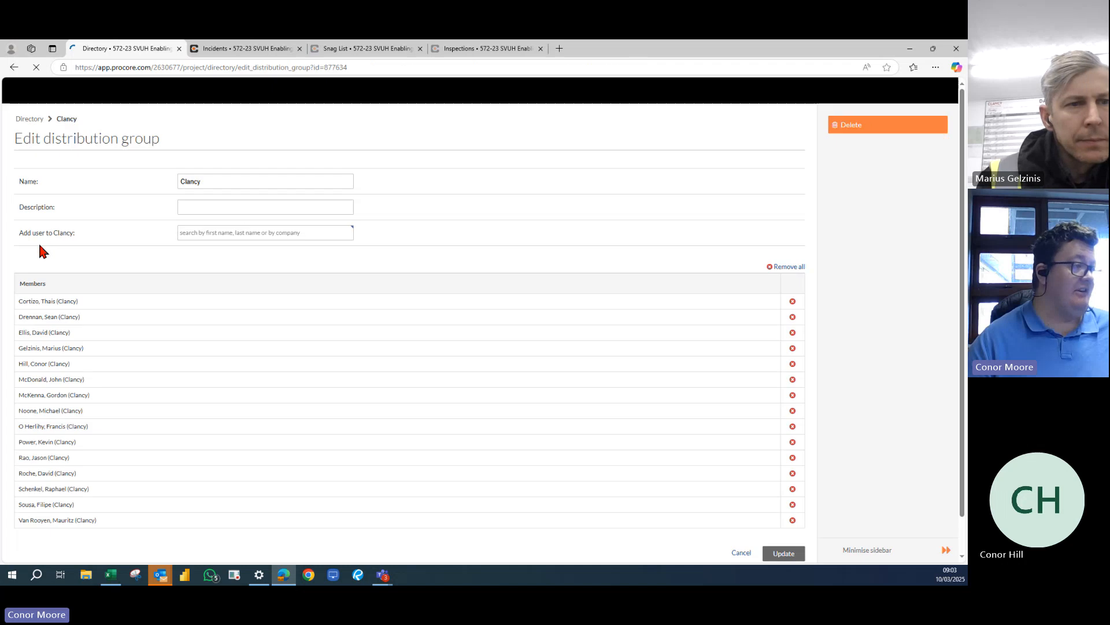
scroll(60, 265, "down", 2)
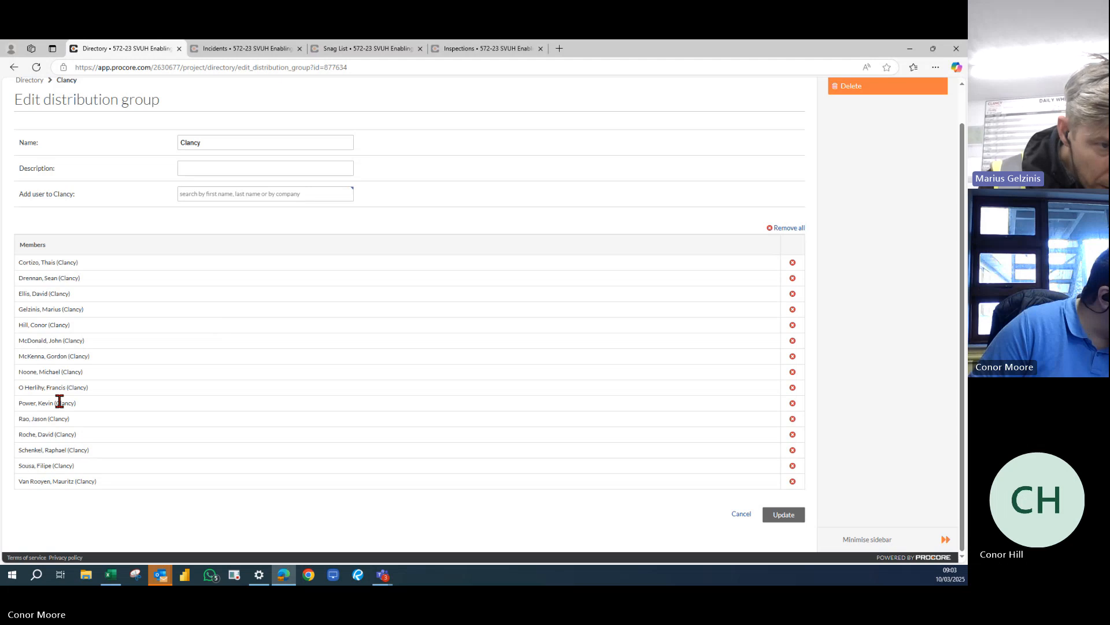
left_click(793, 403)
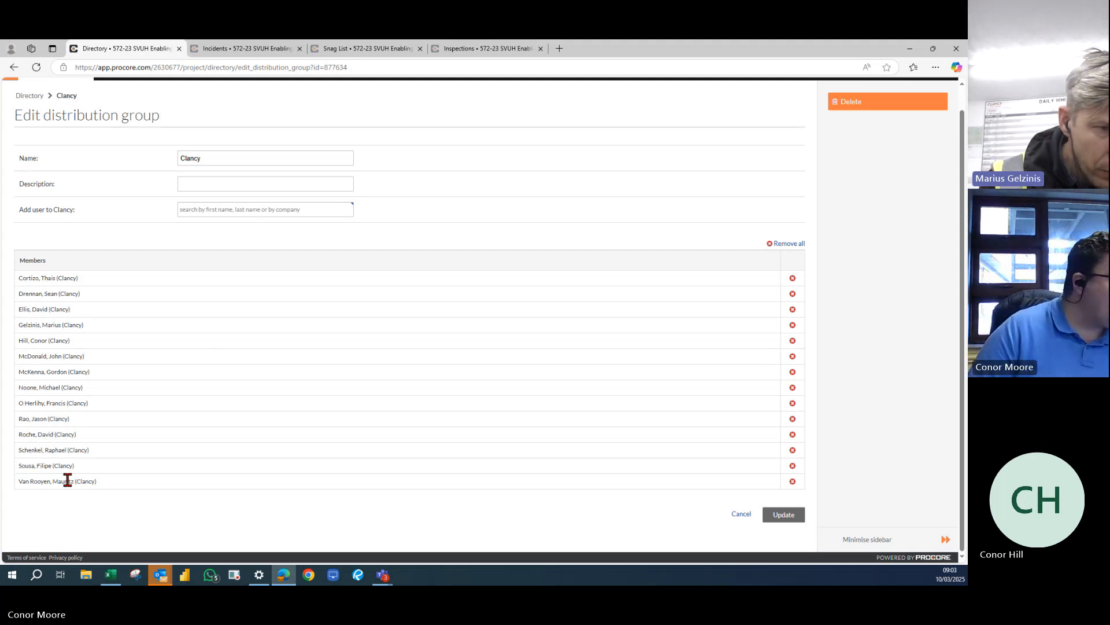
Step: Find two Clancy company users by name and add them to the Clancy distribution group
left_click(229, 206)
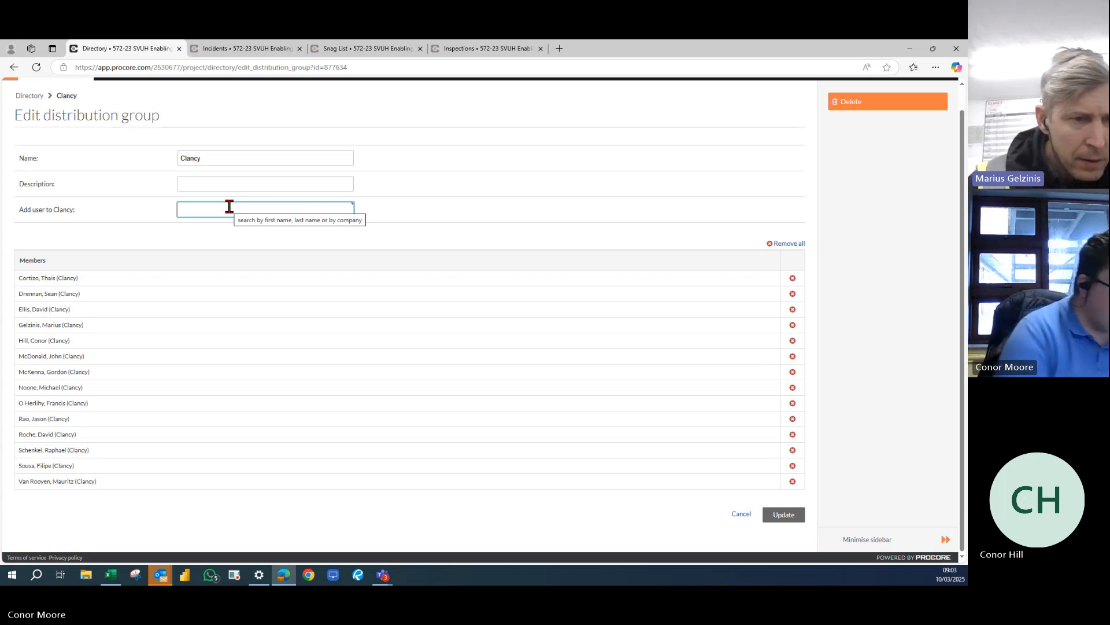
type("ward")
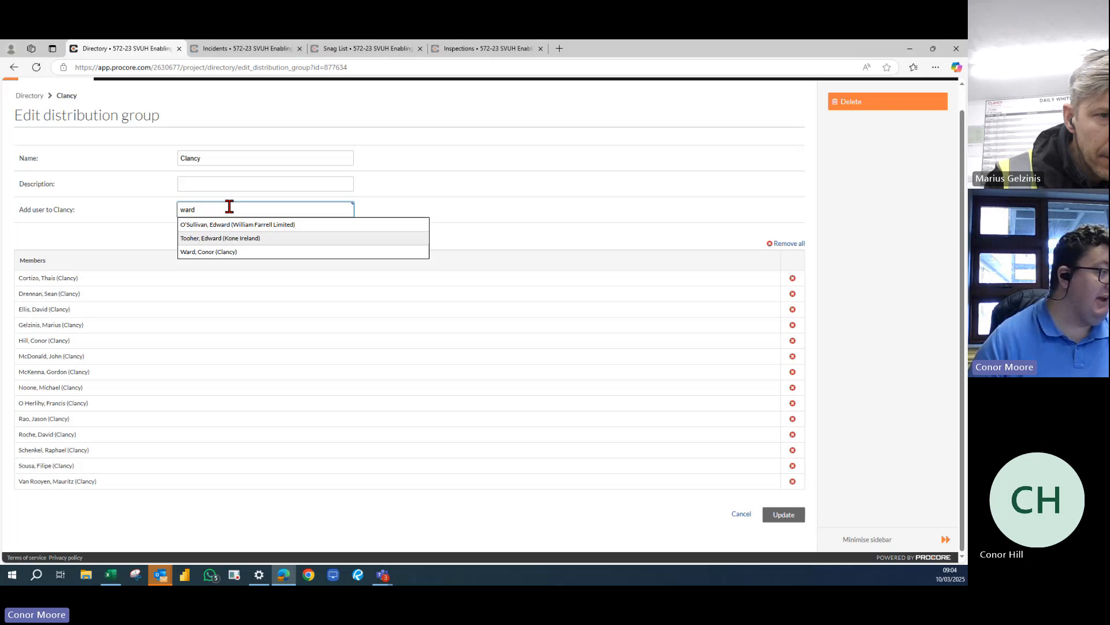
left_click(228, 252)
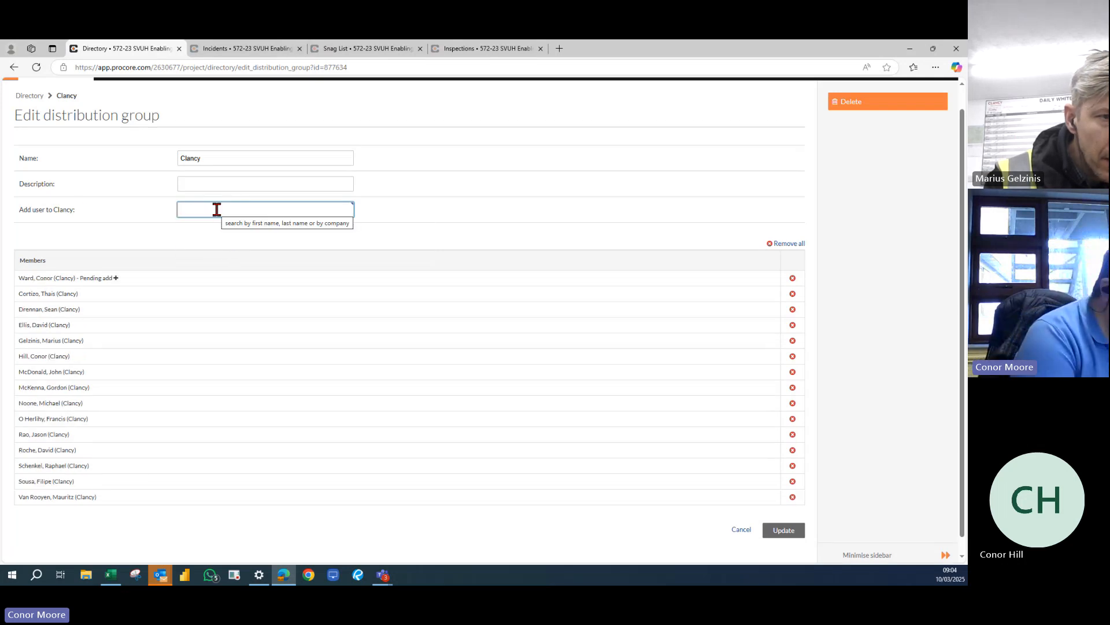
type("bern")
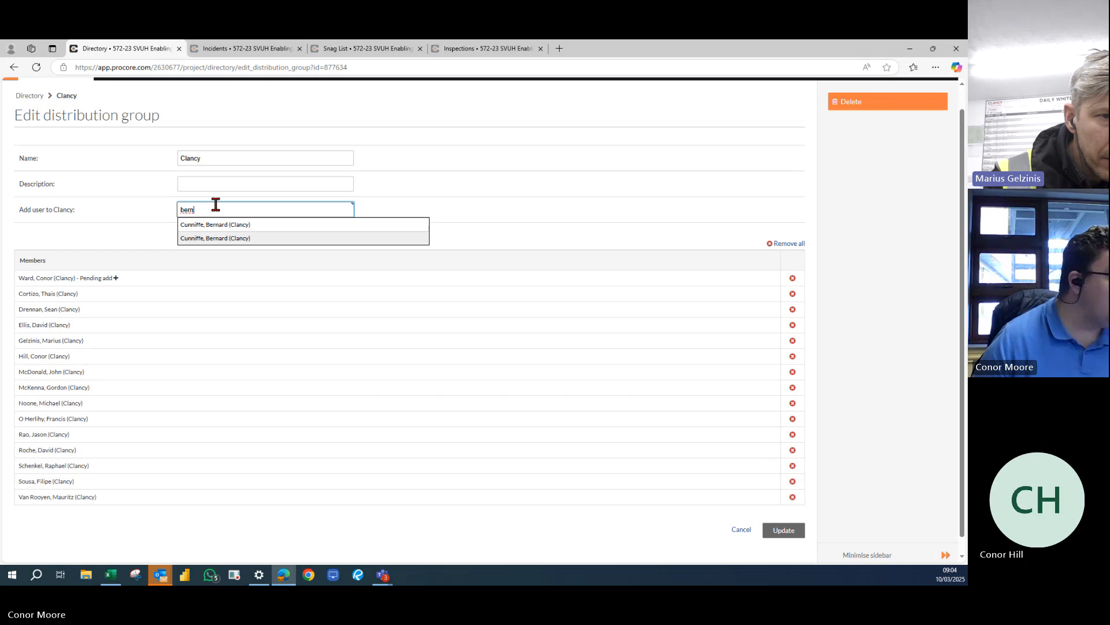
left_click(253, 225)
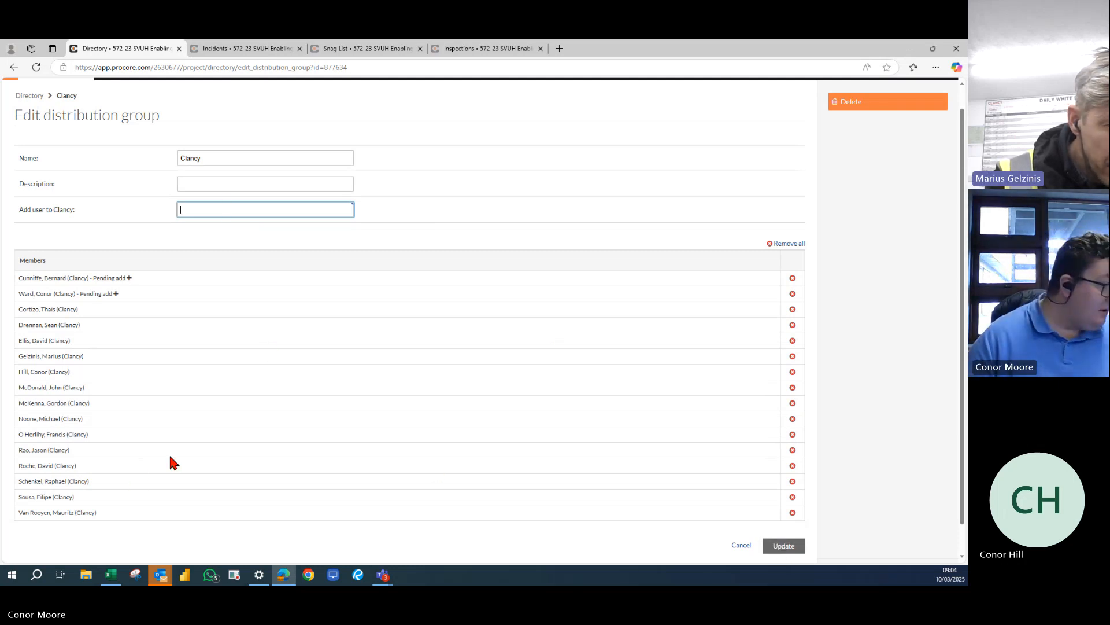
left_click(49, 450)
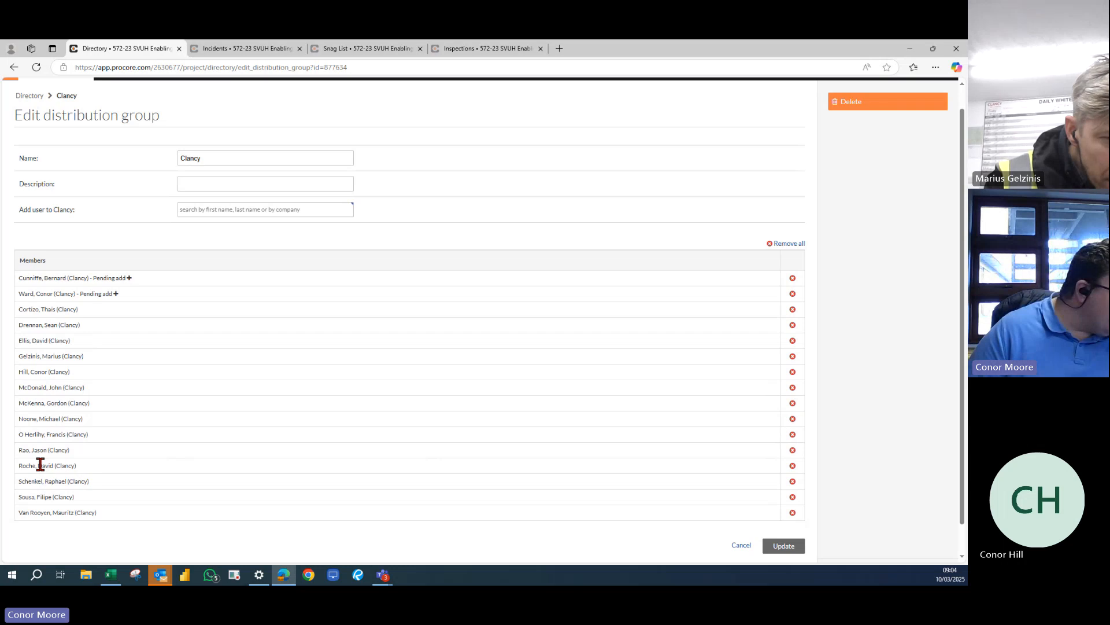
triple_click(40, 465)
scroll(538, 452, "down", 1)
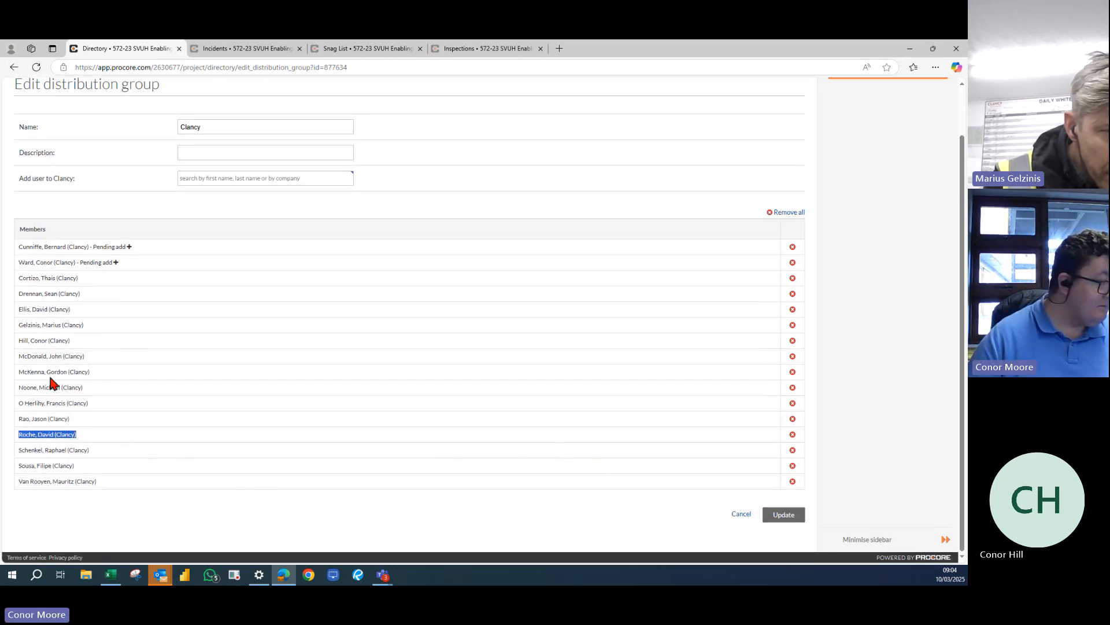
triple_click(50, 356)
left_click(198, 380)
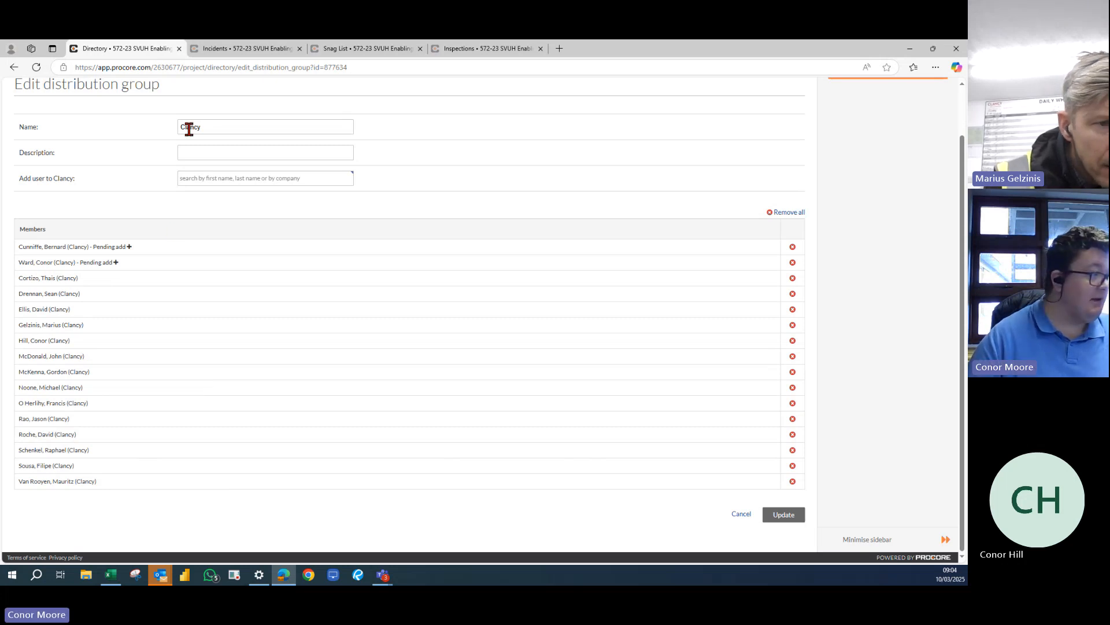
left_click(201, 158)
type("ian s")
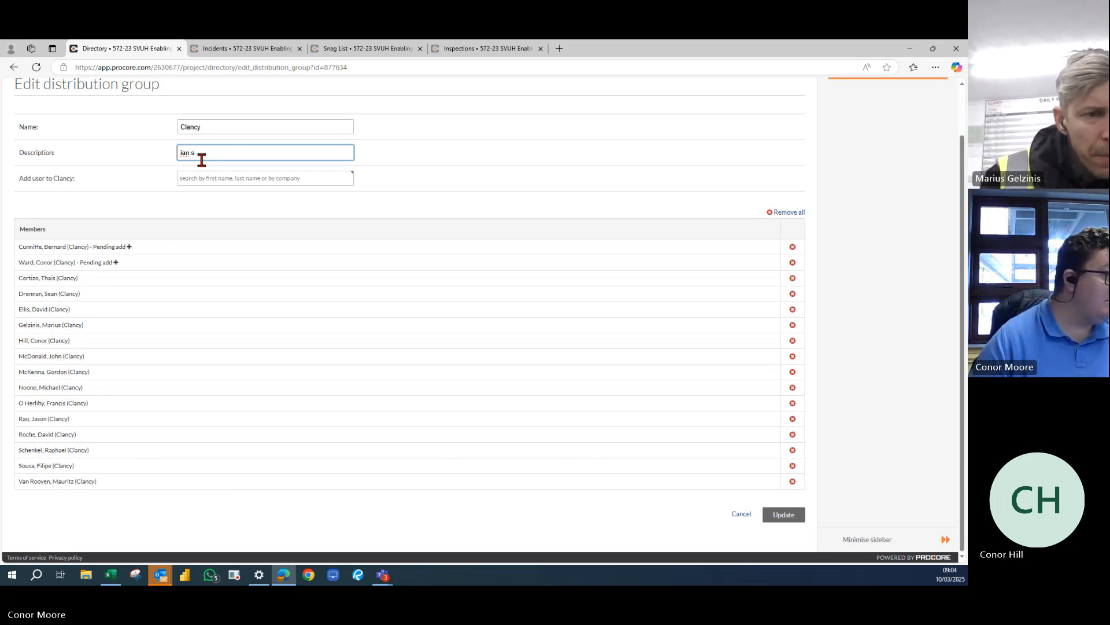
key("BackSpace")
key("BackSpace")
key("BackSpace")
key("BackSpace")
key("BackSpace")
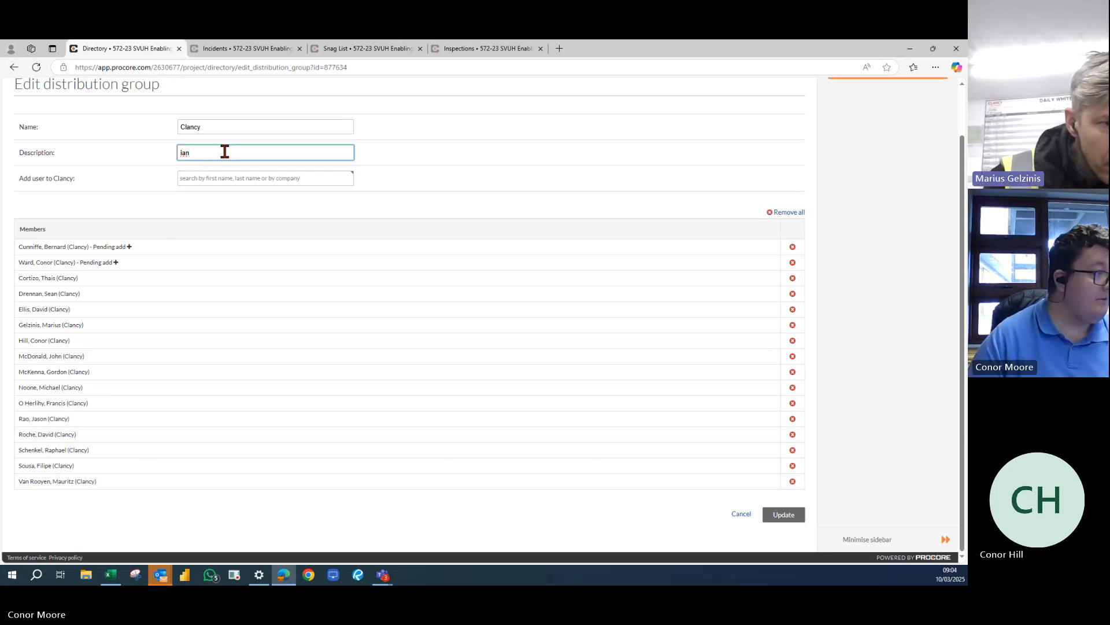
Step: Add a third Clancy company user to the Clancy distribution group and save the membership changes
left_click(217, 175)
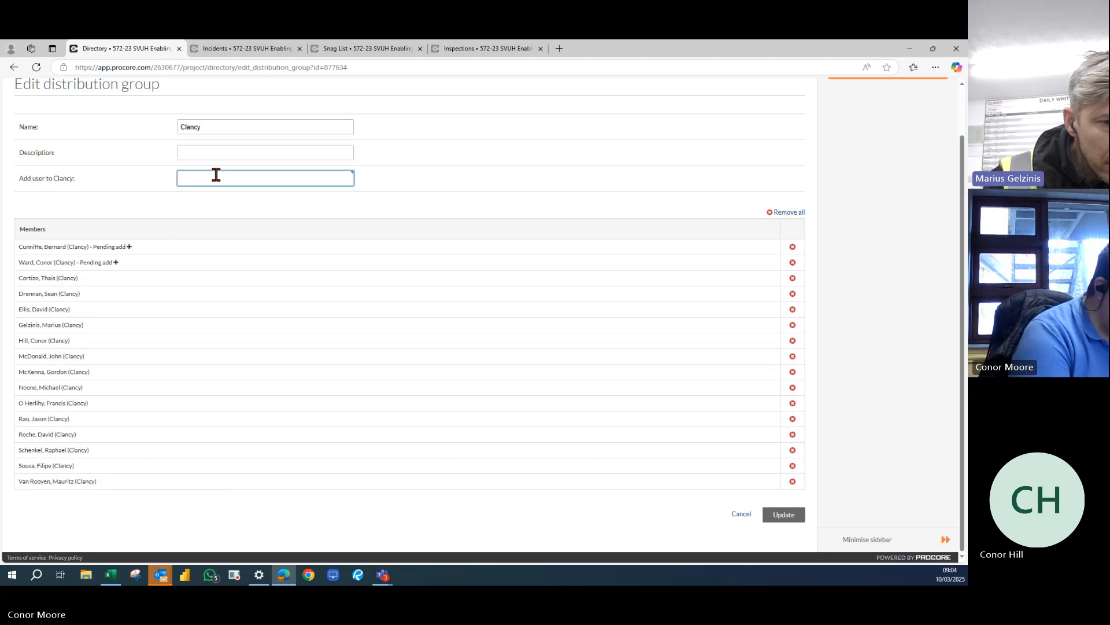
type("ian s")
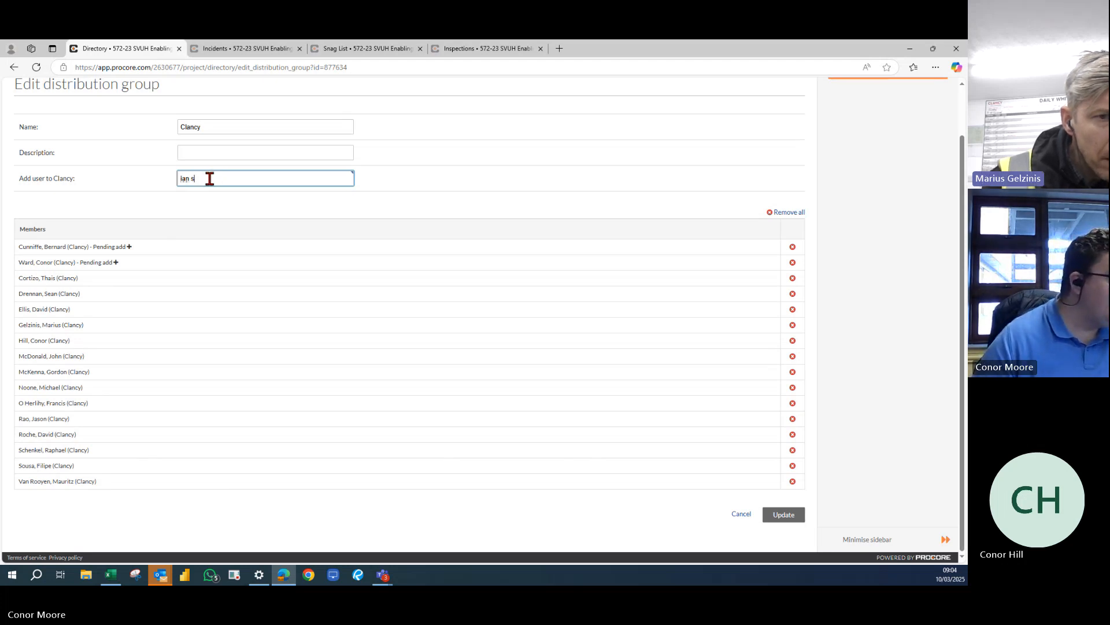
triple_click(209, 179)
type("ia")
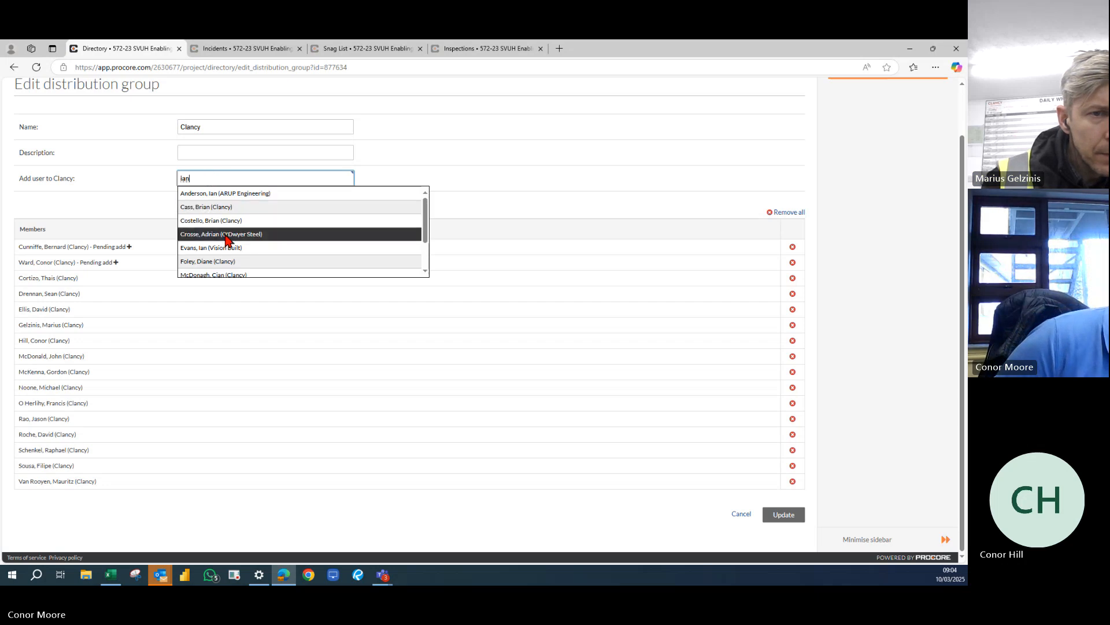
scroll(223, 246, "down", 1)
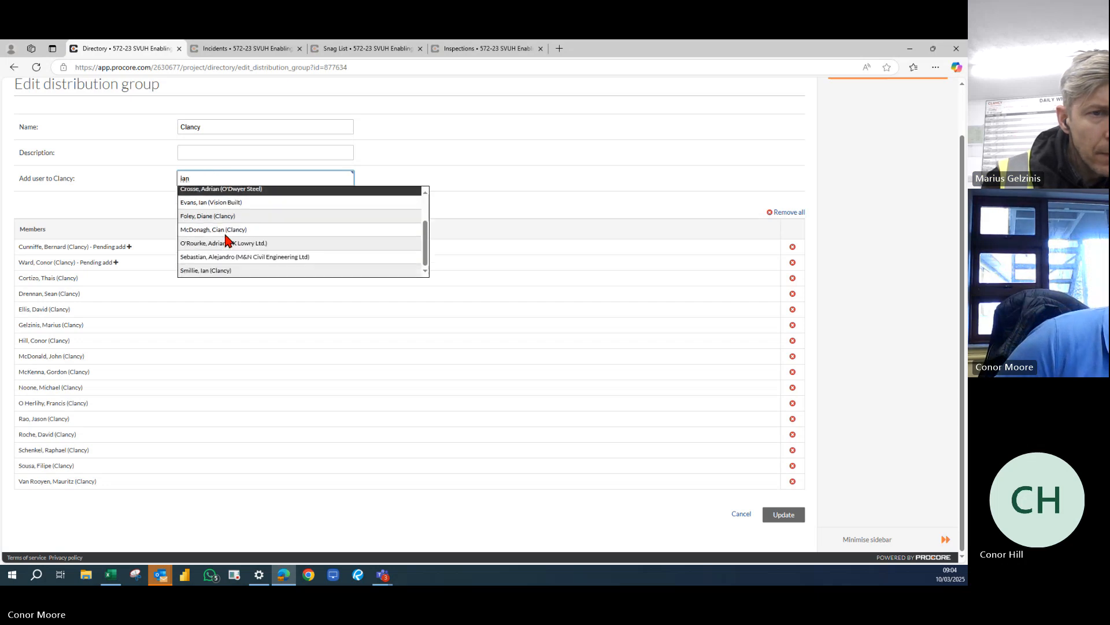
left_click(224, 271)
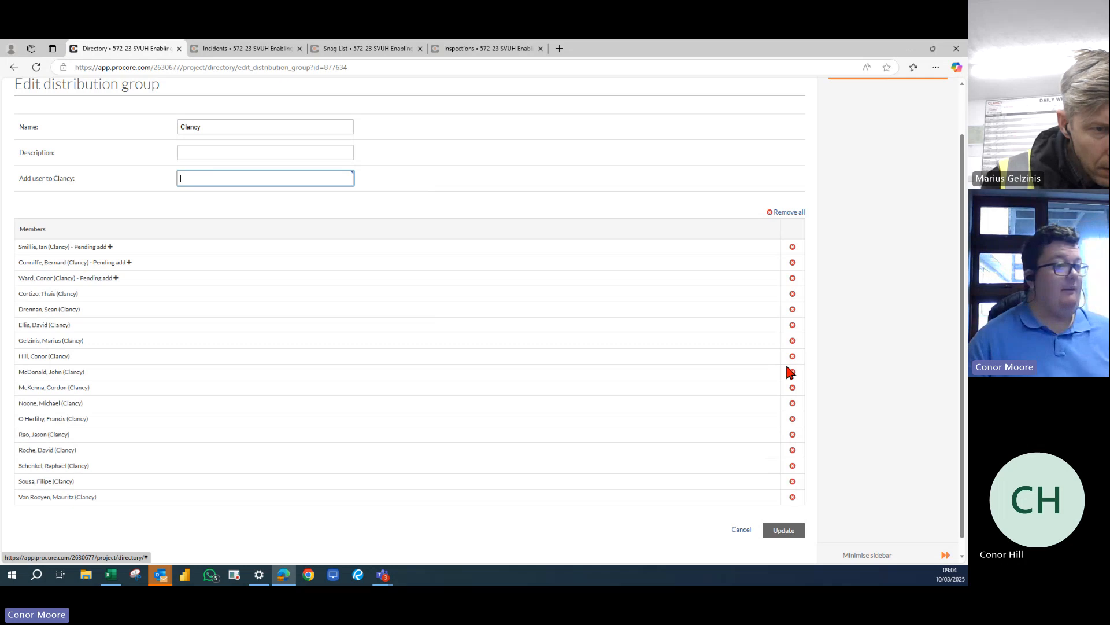
scroll(789, 370, "up", 1)
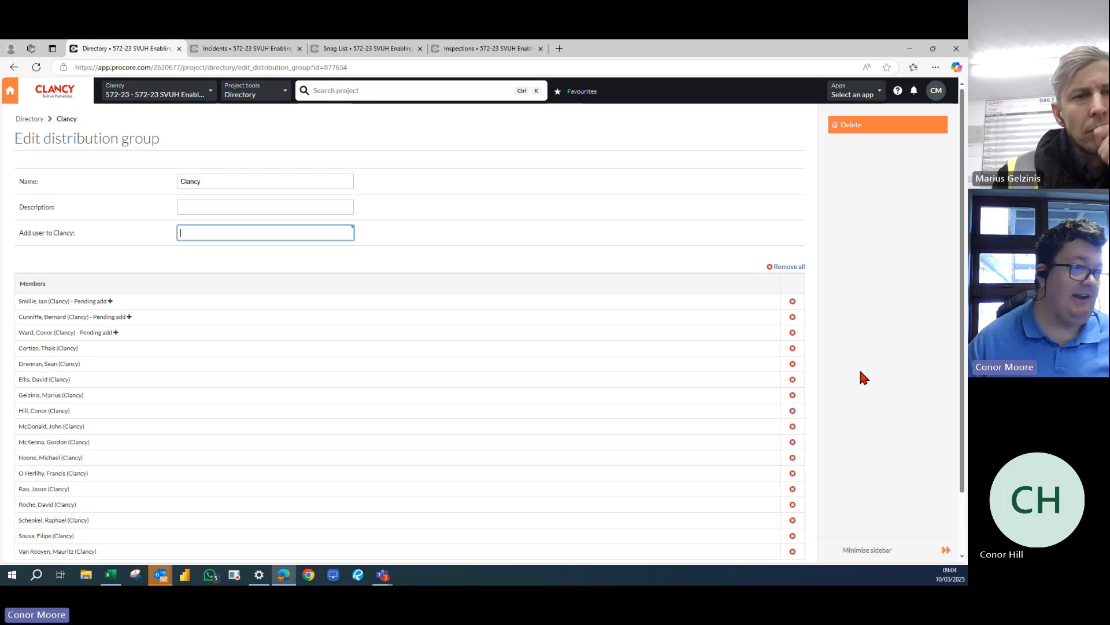
scroll(796, 356, "down", 2)
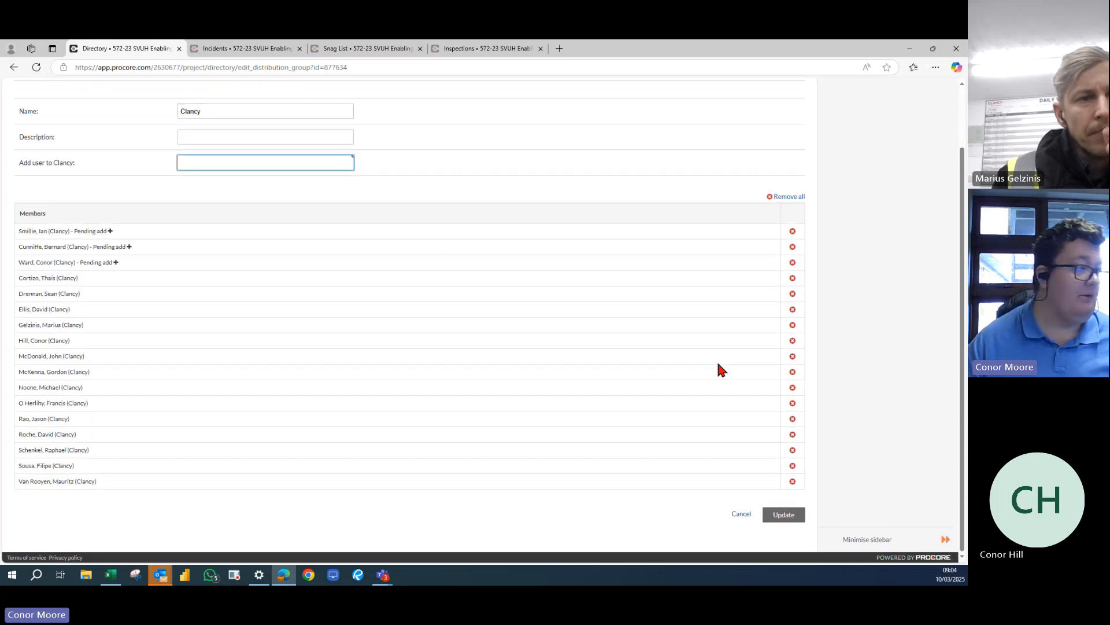
left_click(779, 516)
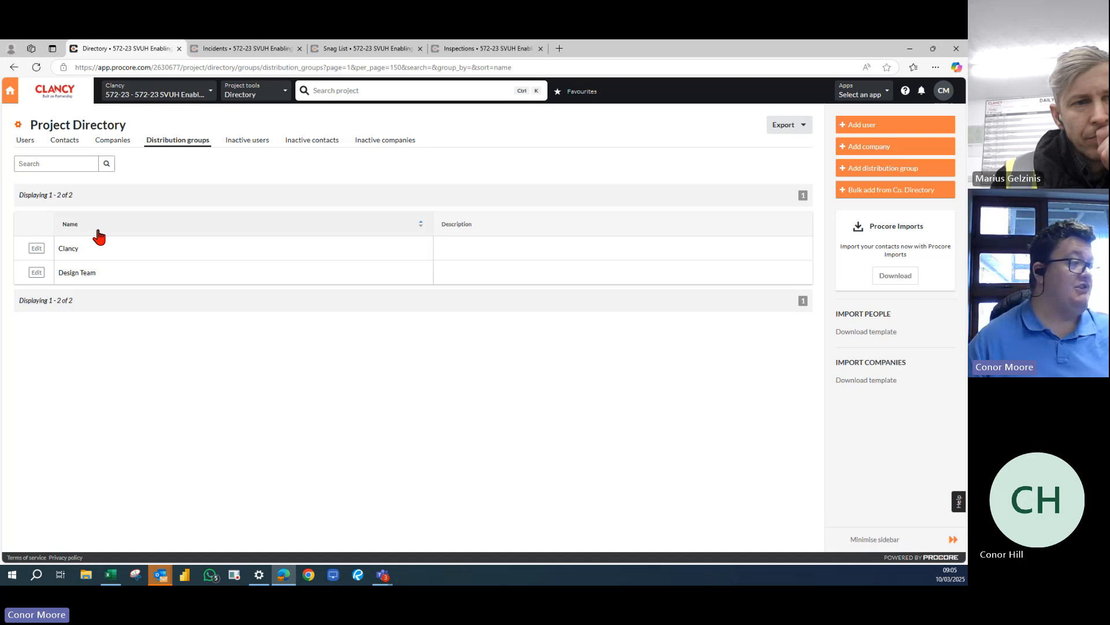
Step: Create a new distribution group named "Snags Team" in the project directory
left_click(36, 272)
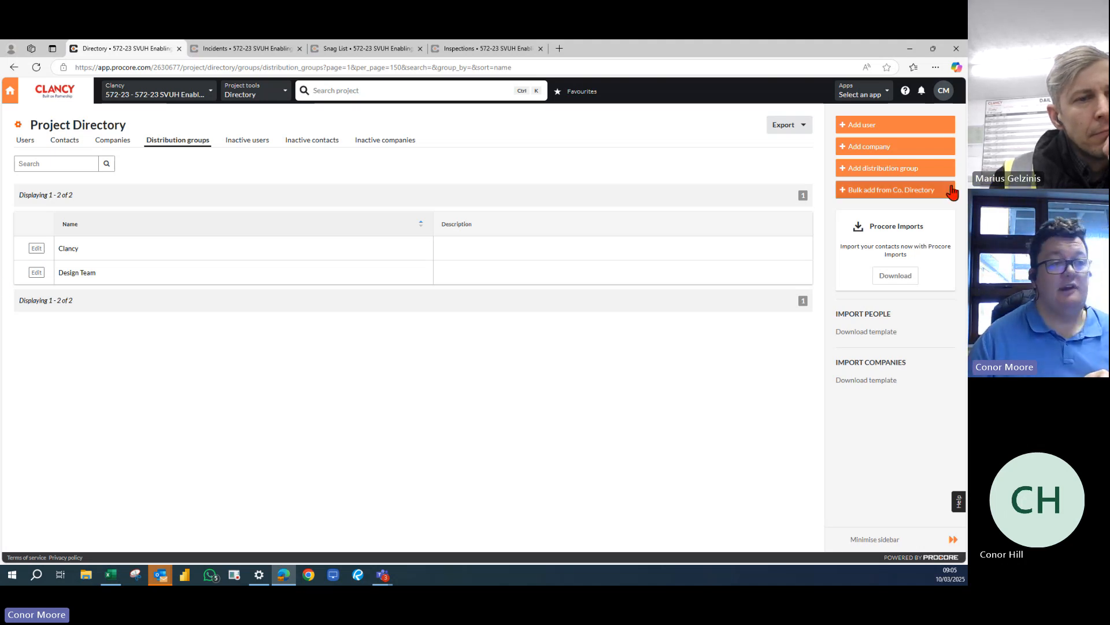
left_click(901, 168)
left_click(496, 317)
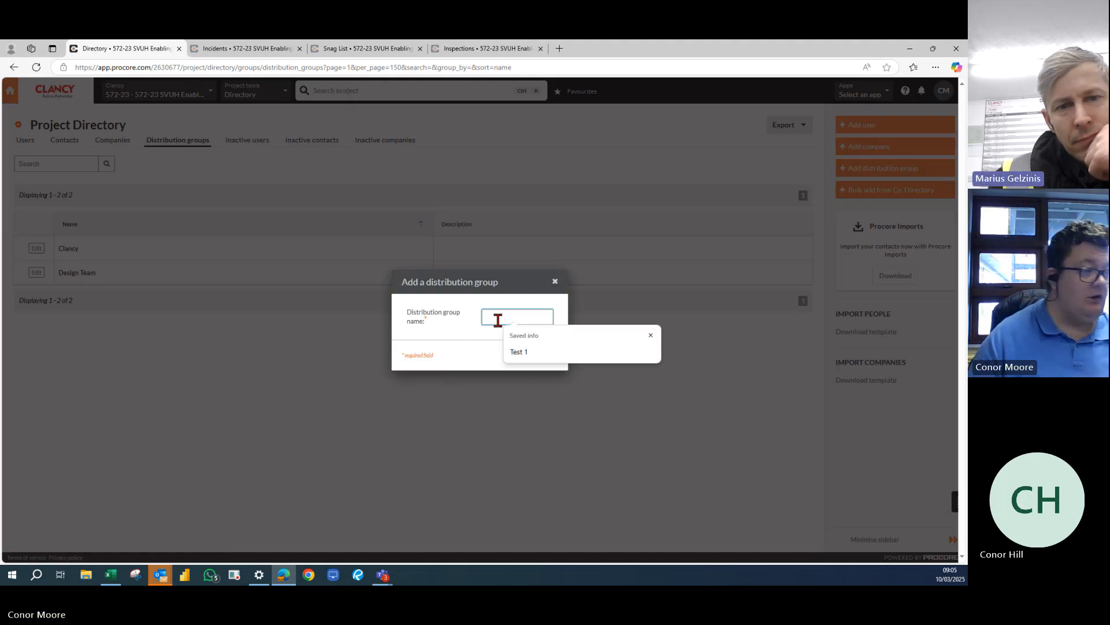
type("Snags")
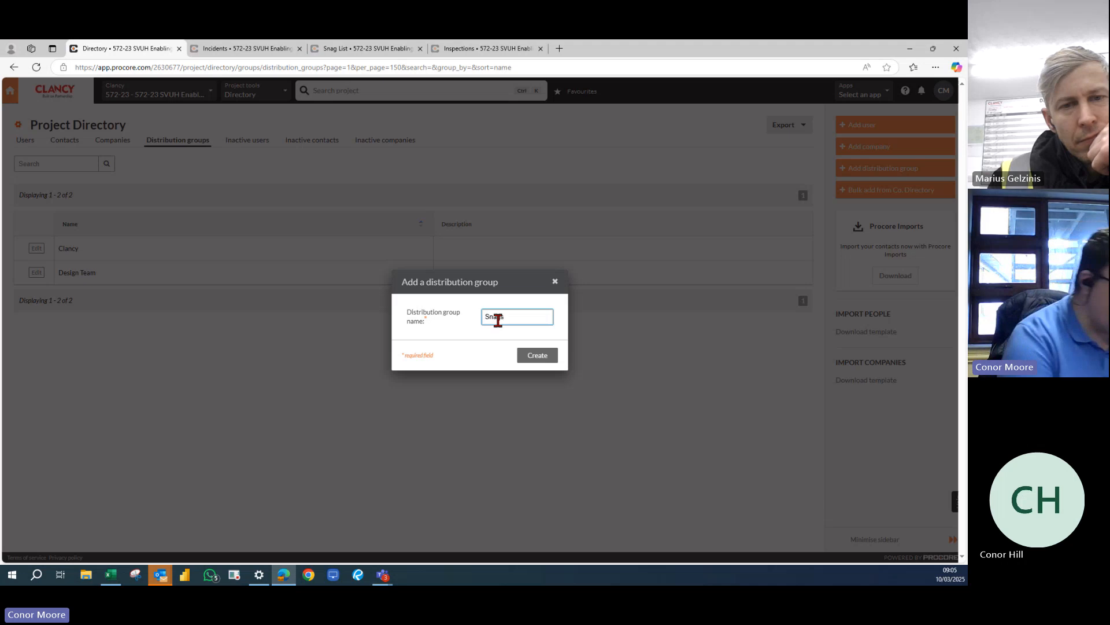
type(" Team")
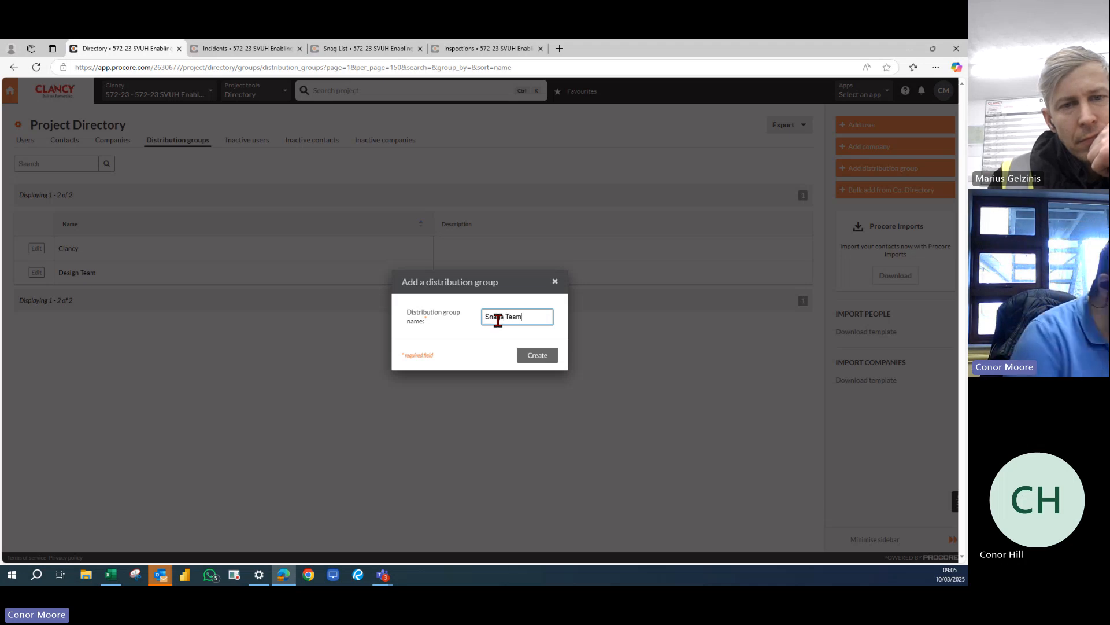
left_click(533, 357)
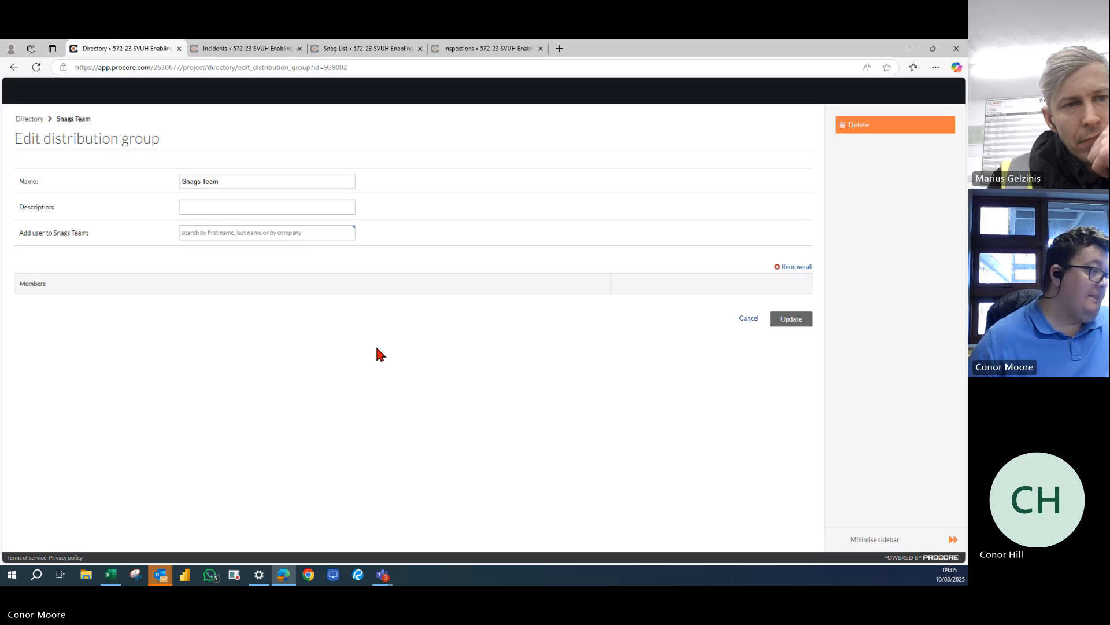
Step: Add two Clancy company users to the Snags Team distribution group and save it
left_click(228, 235)
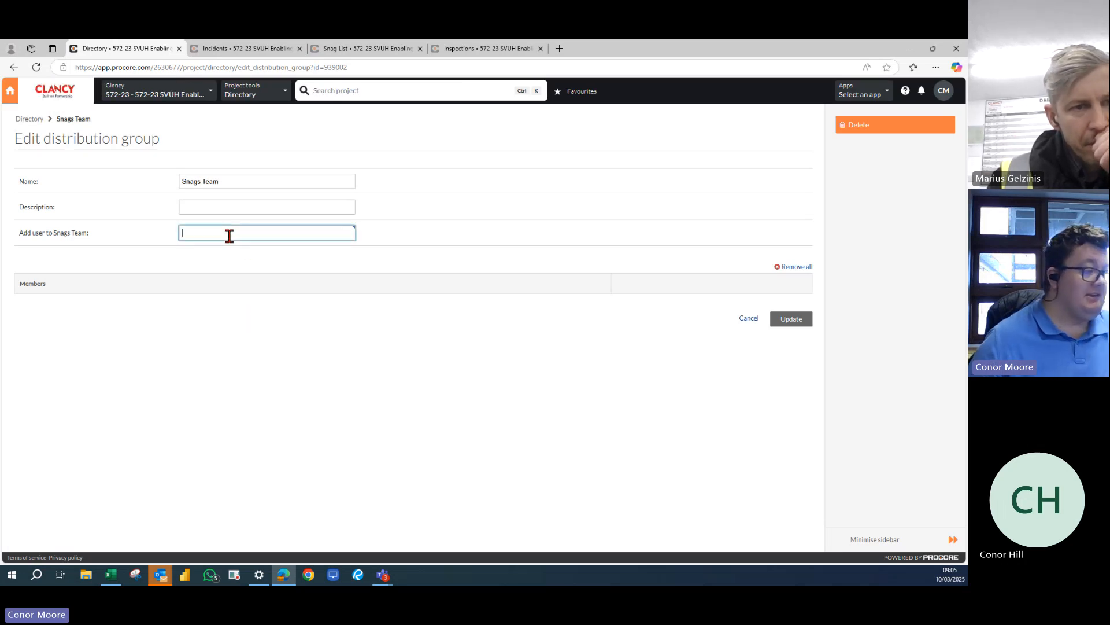
type("hill")
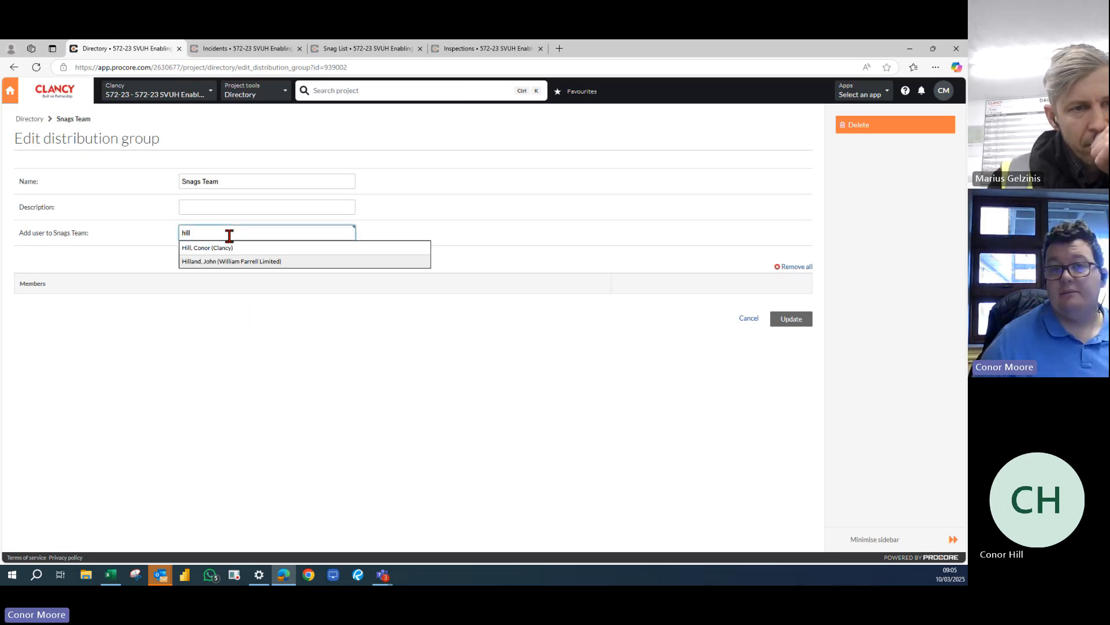
left_click(221, 247)
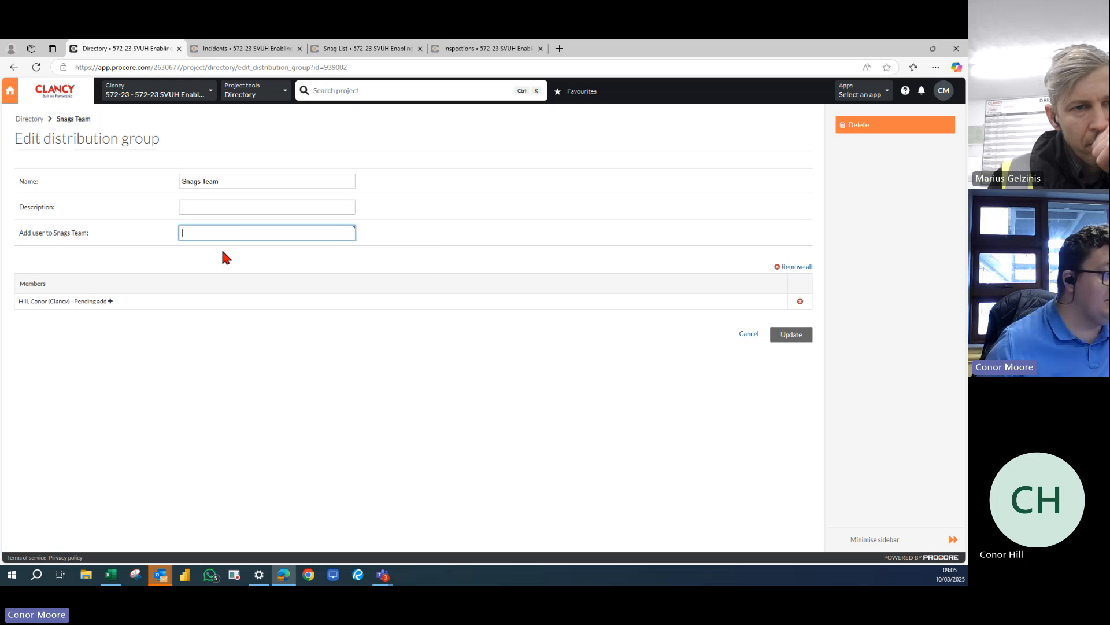
type("mari")
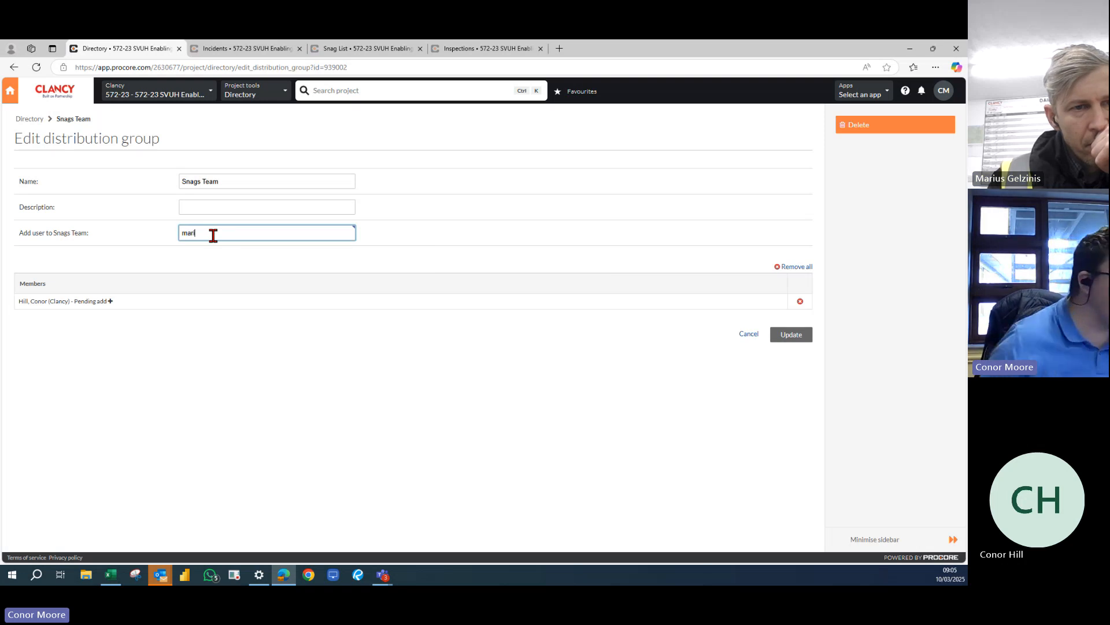
left_click(219, 248)
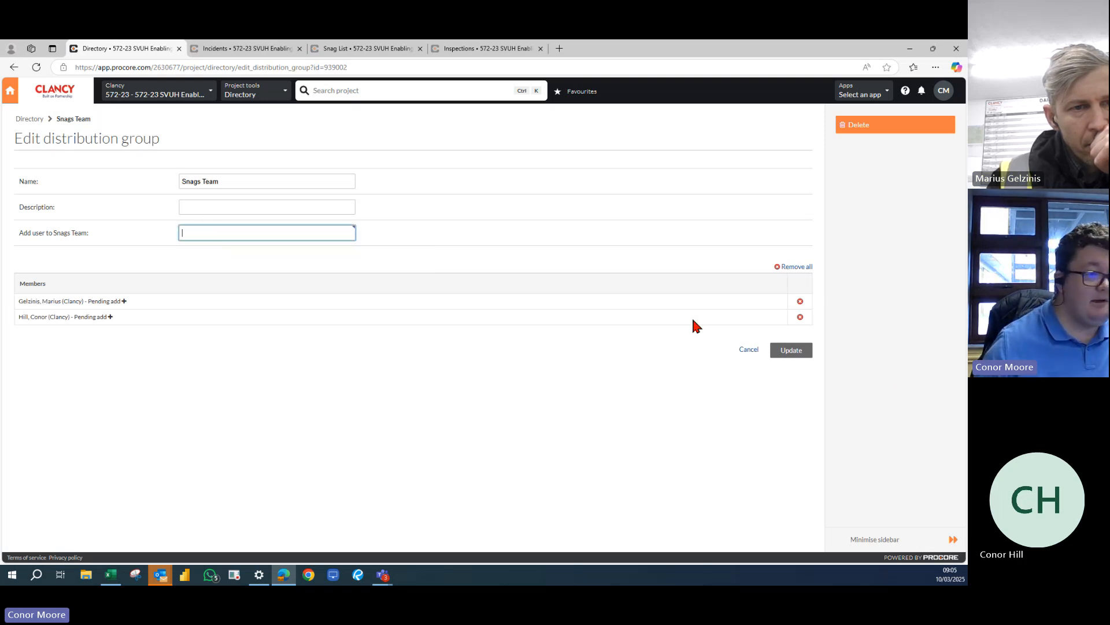
left_click(792, 351)
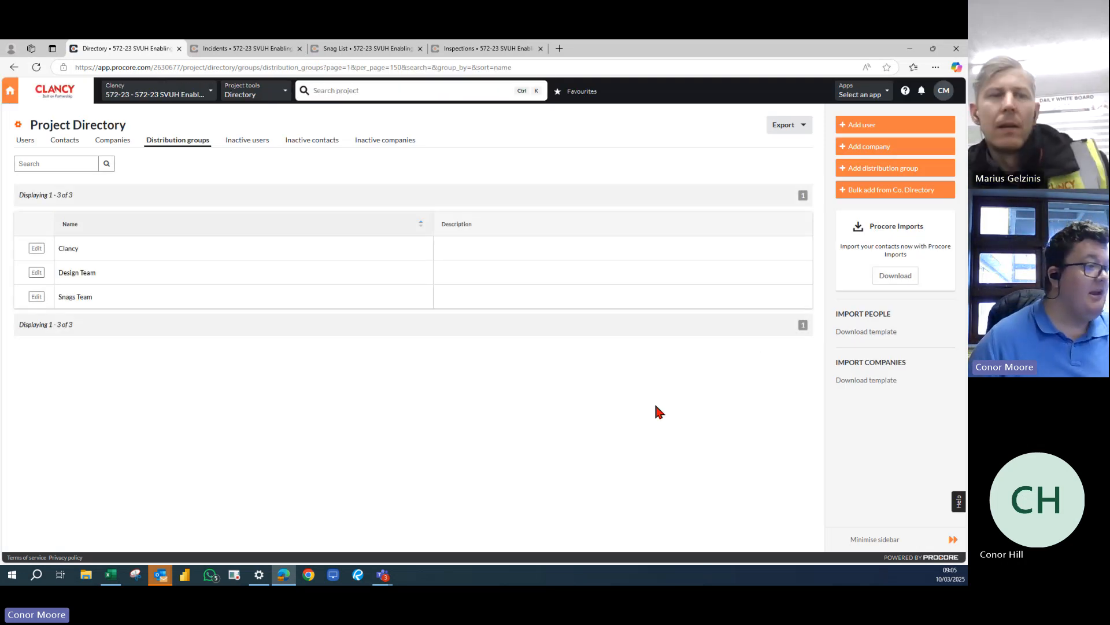
Step: Switch to the project's Snag List and open its configuration settings
left_click(258, 51)
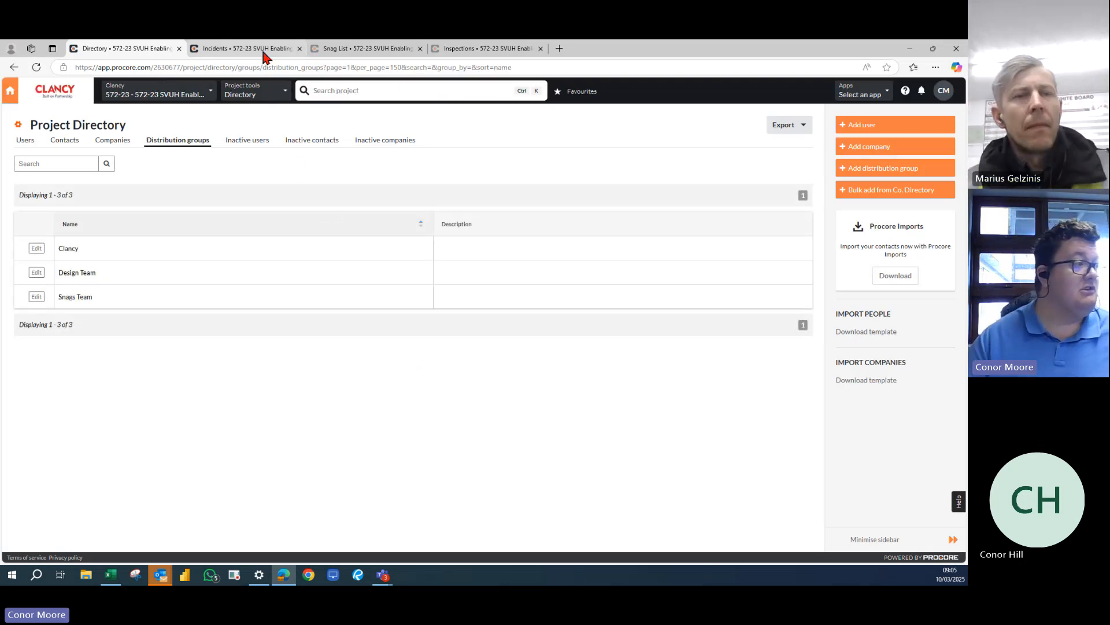
left_click(331, 50)
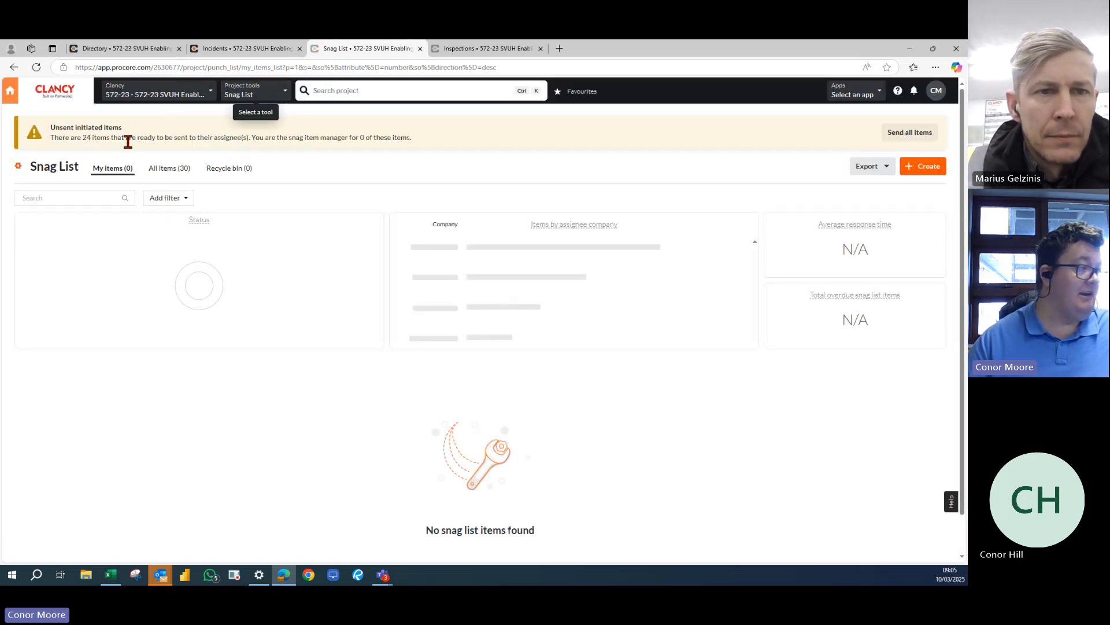
left_click(18, 167)
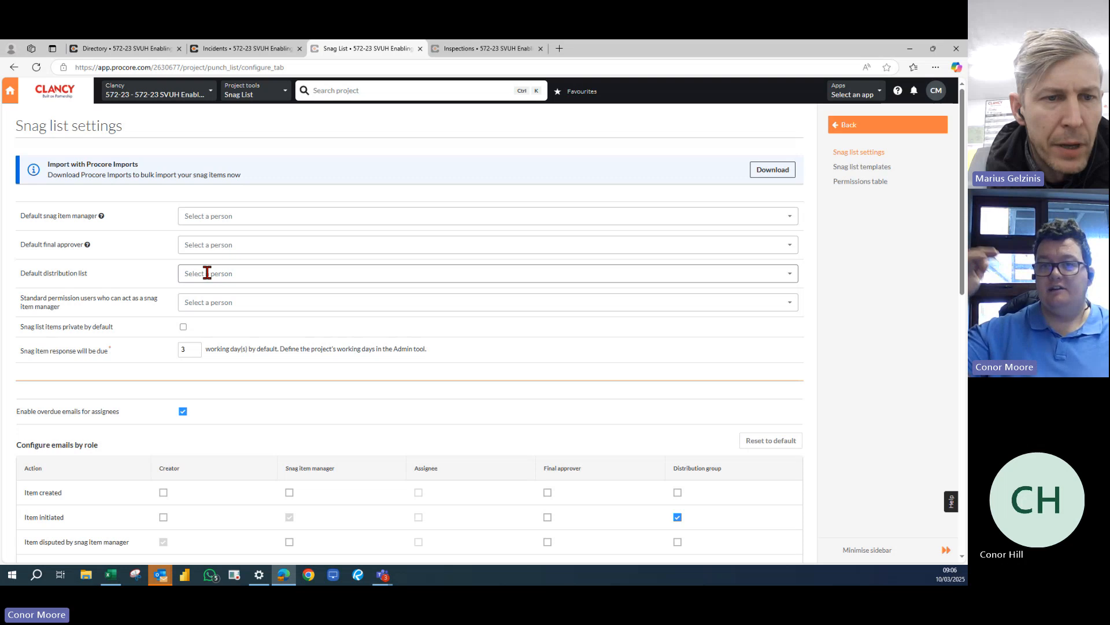
Step: Add a Clancy company user to the Snag List's default distribution list
left_click(207, 273)
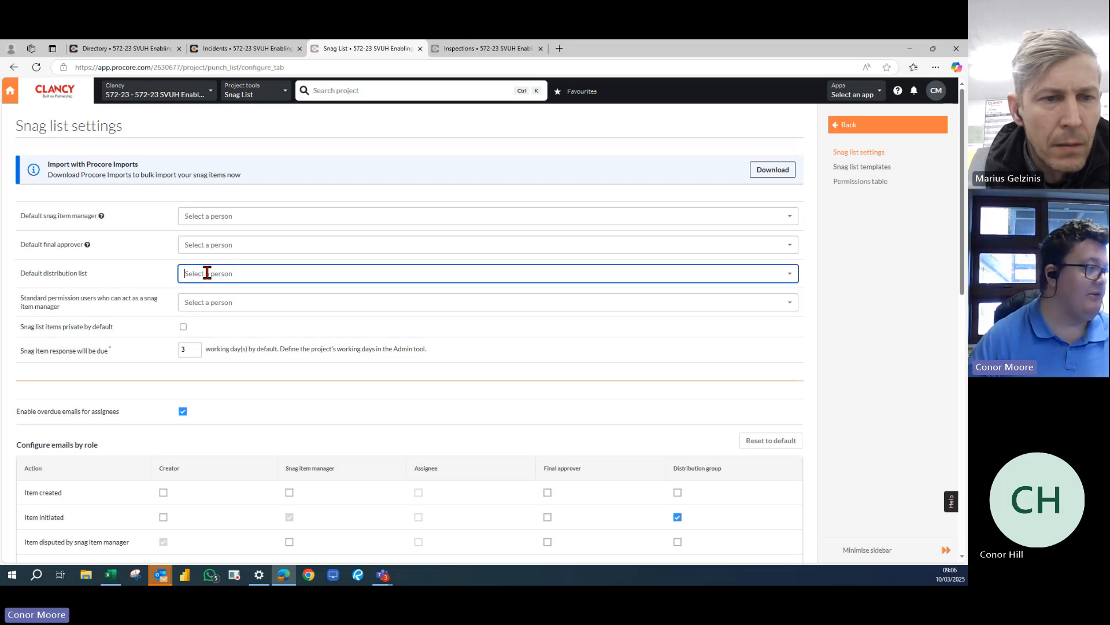
type("h")
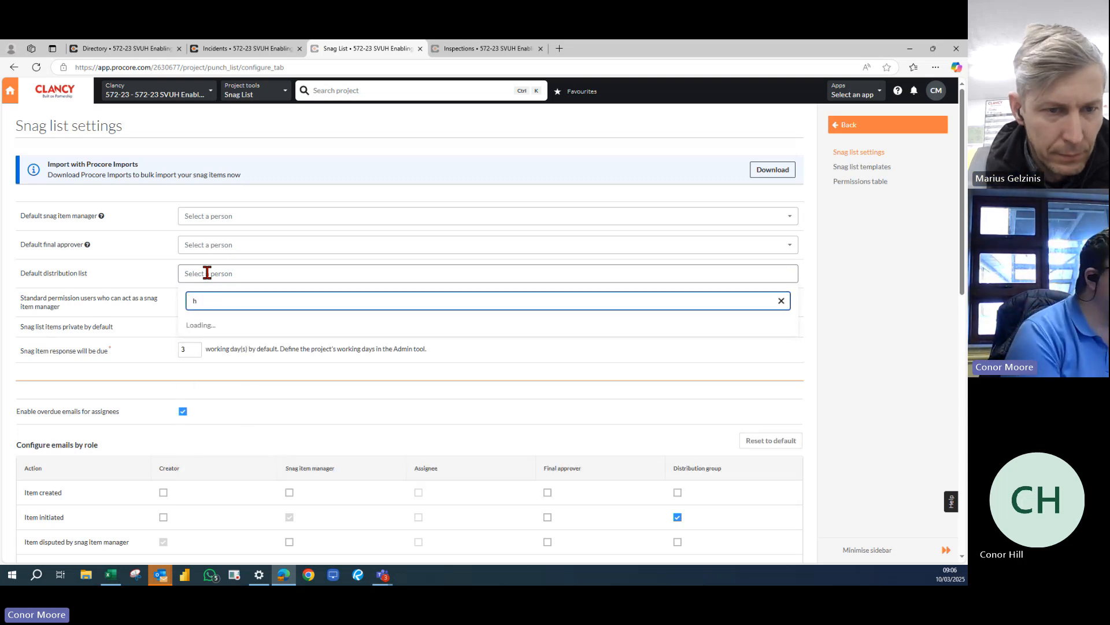
key("BackSpace")
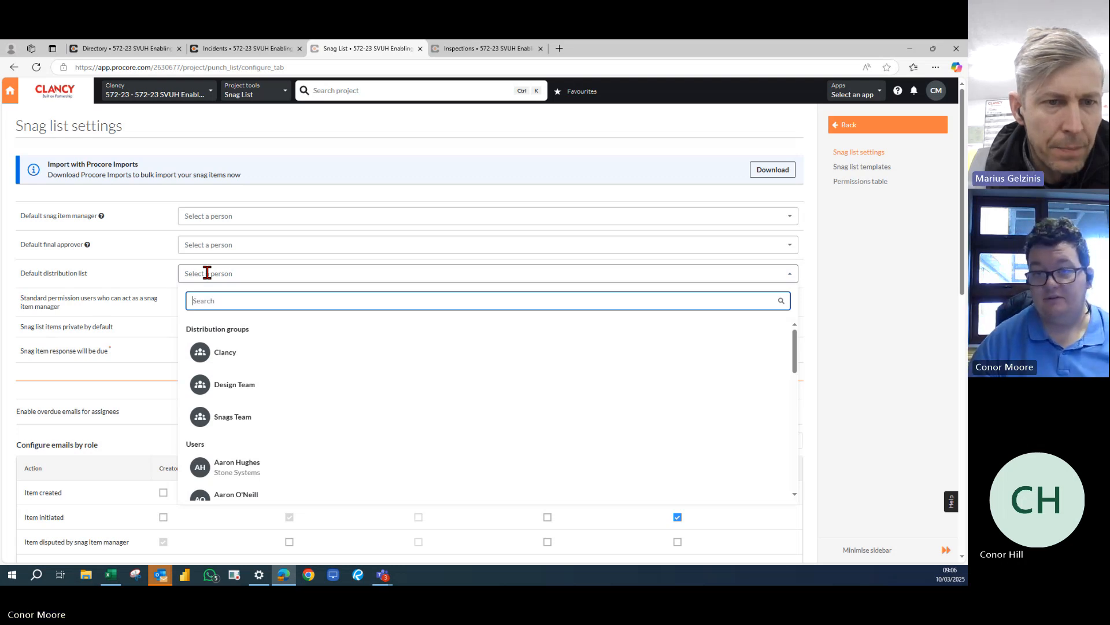
type("hill")
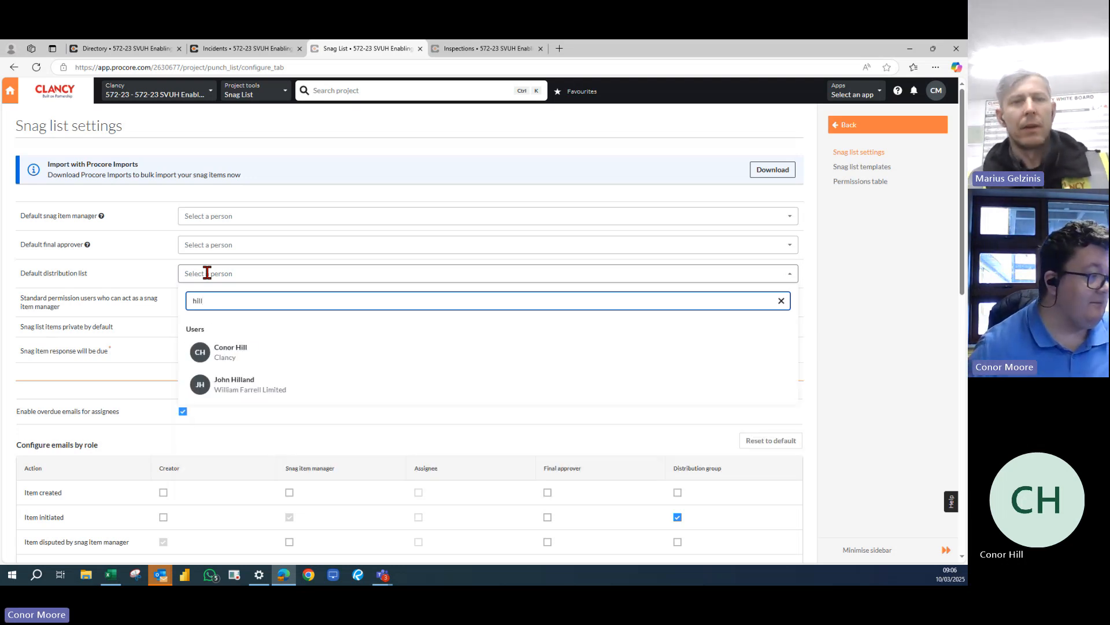
left_click(247, 349)
left_click(148, 309)
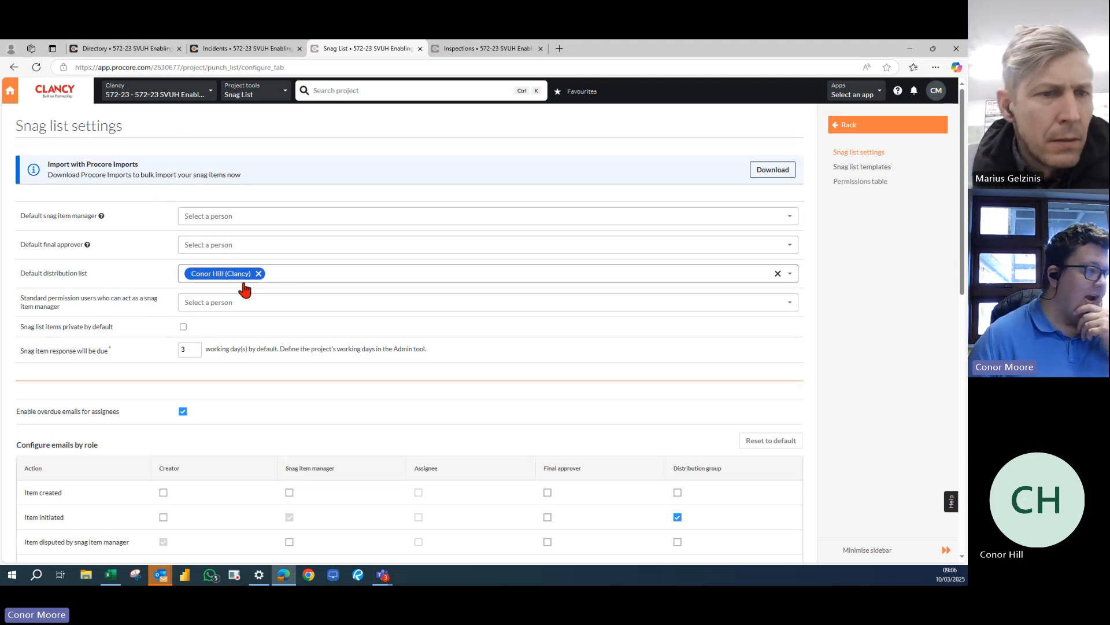
Step: Check the project directory's distribution groups against the choices offered for the Snag List's default distribution list
left_click(123, 47)
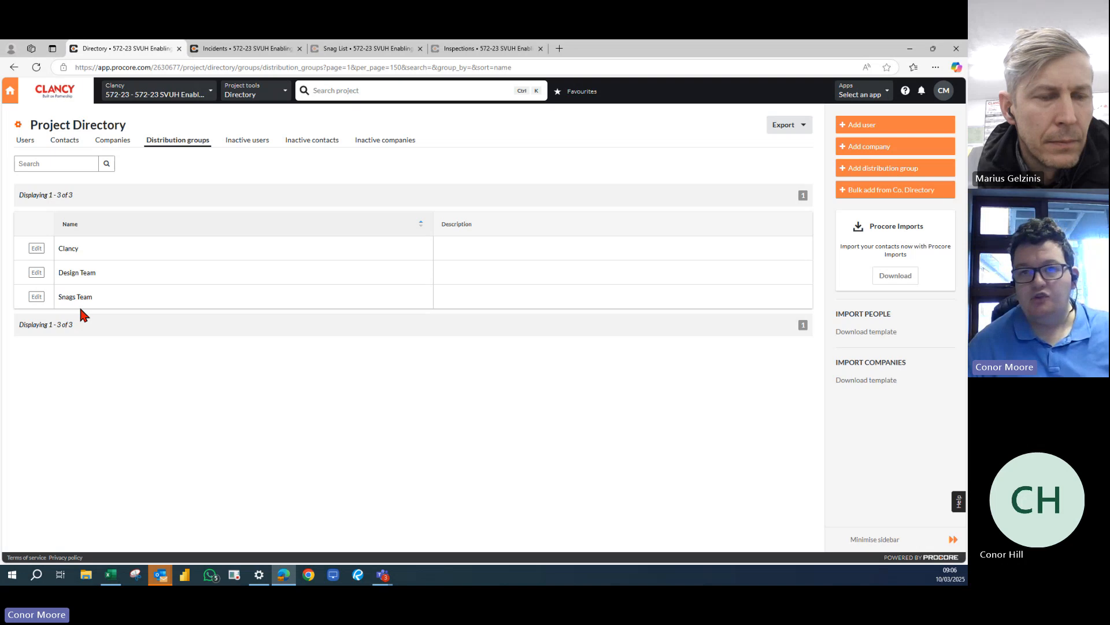
left_click(350, 48)
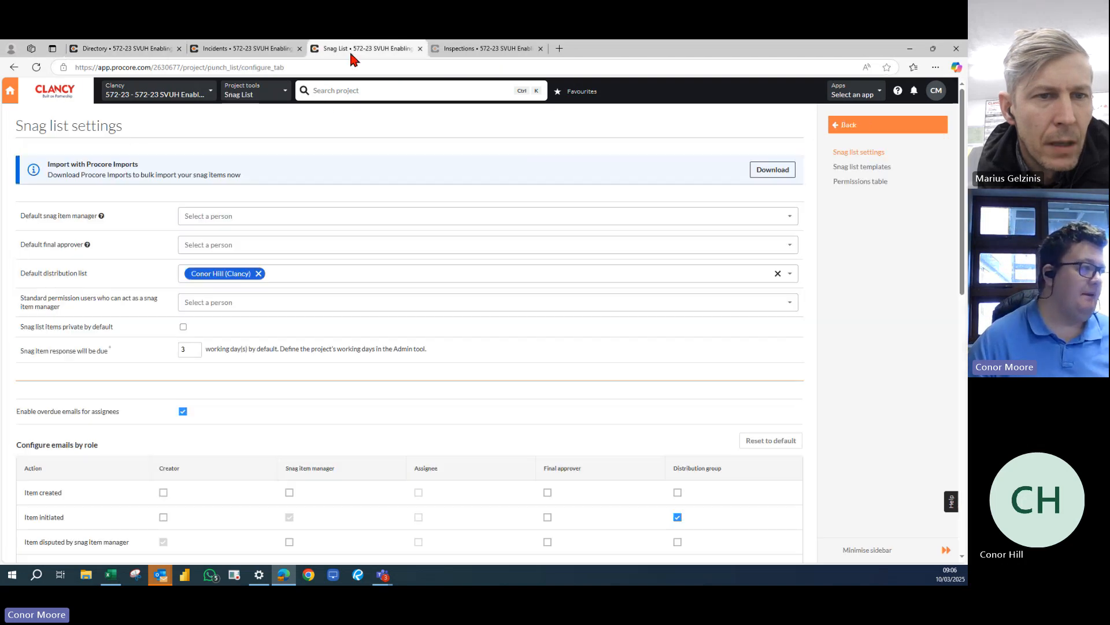
left_click(297, 275)
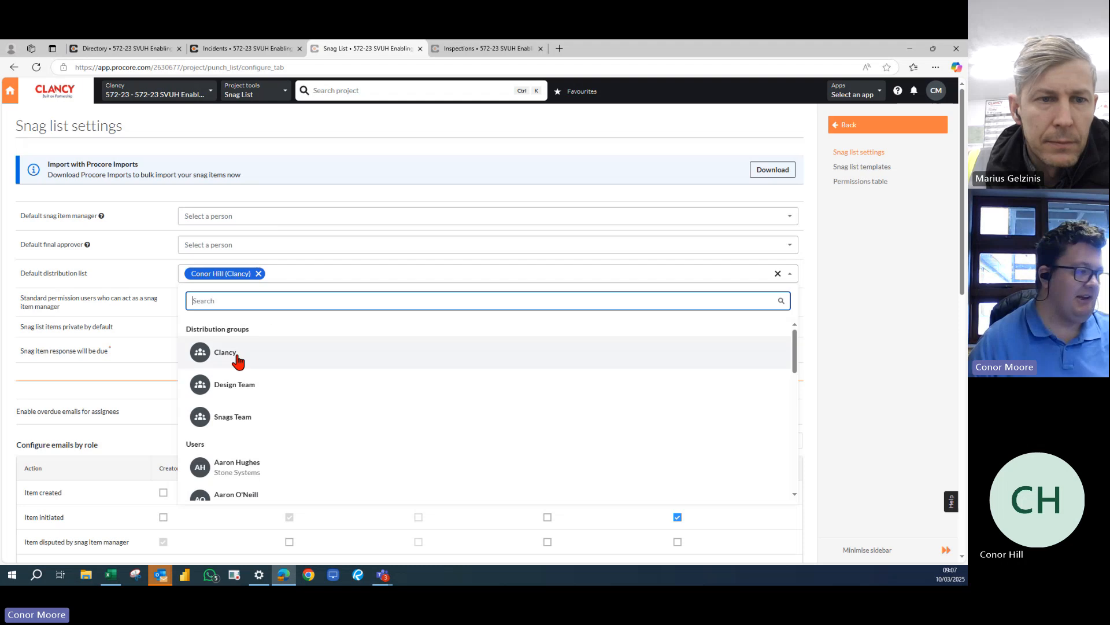
left_click(152, 377)
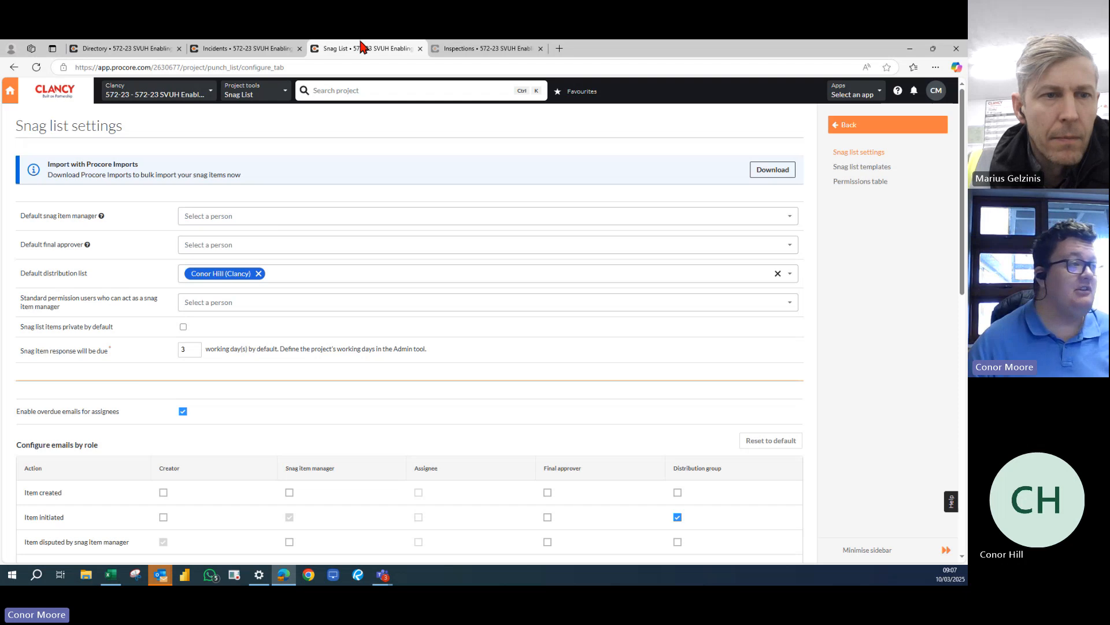
Step: Open the Incidents configuration settings and review the groups and users available for default distribution
left_click(261, 49)
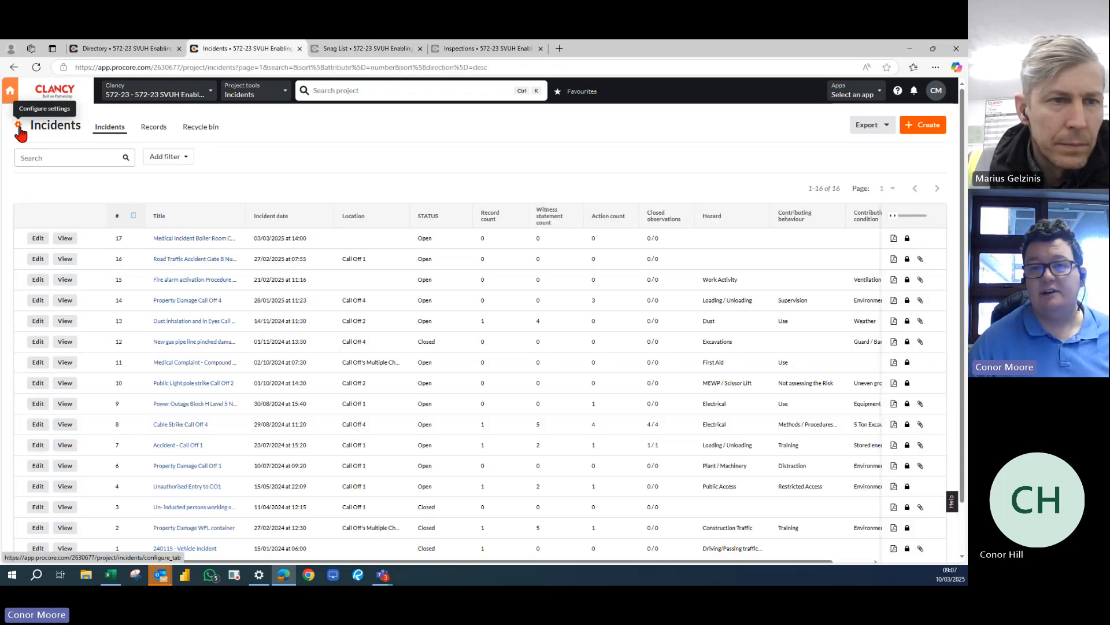
left_click(19, 126)
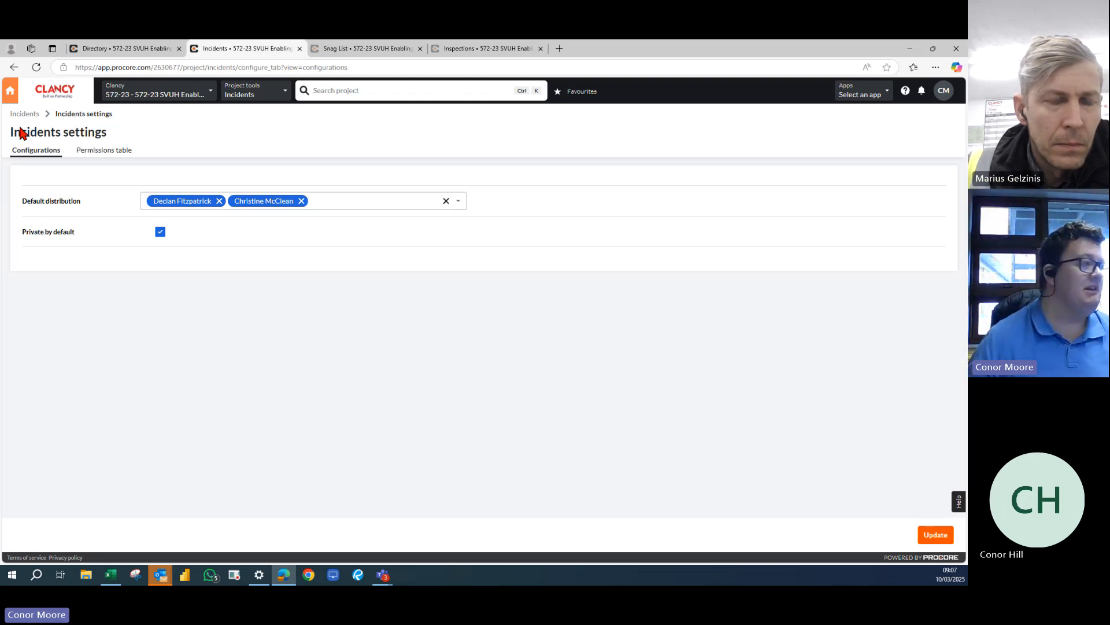
left_click(330, 201)
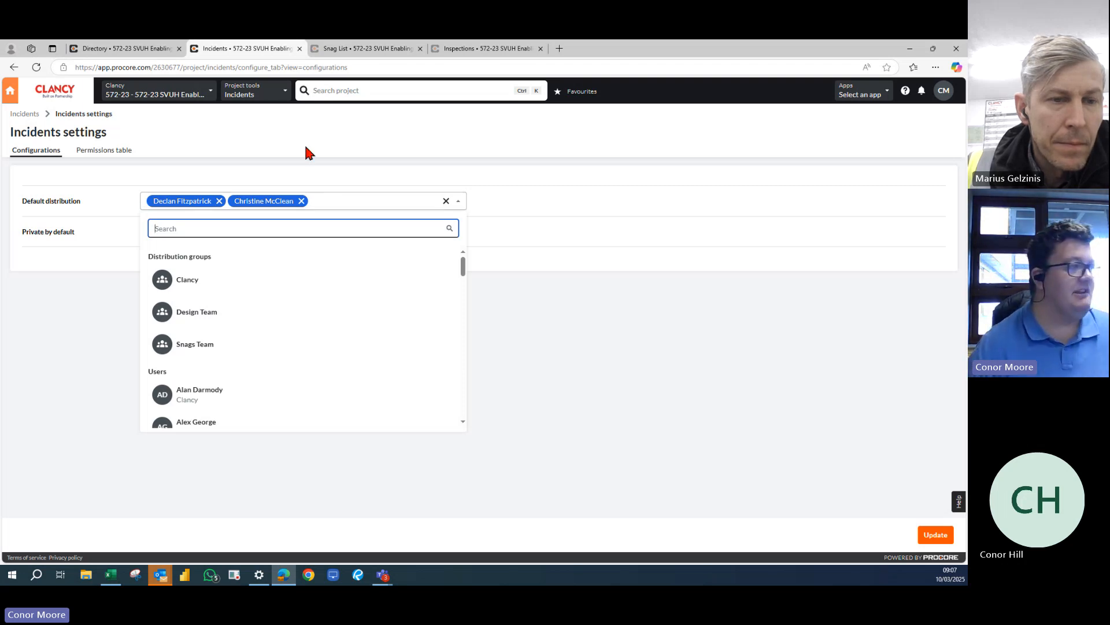
left_click(29, 114)
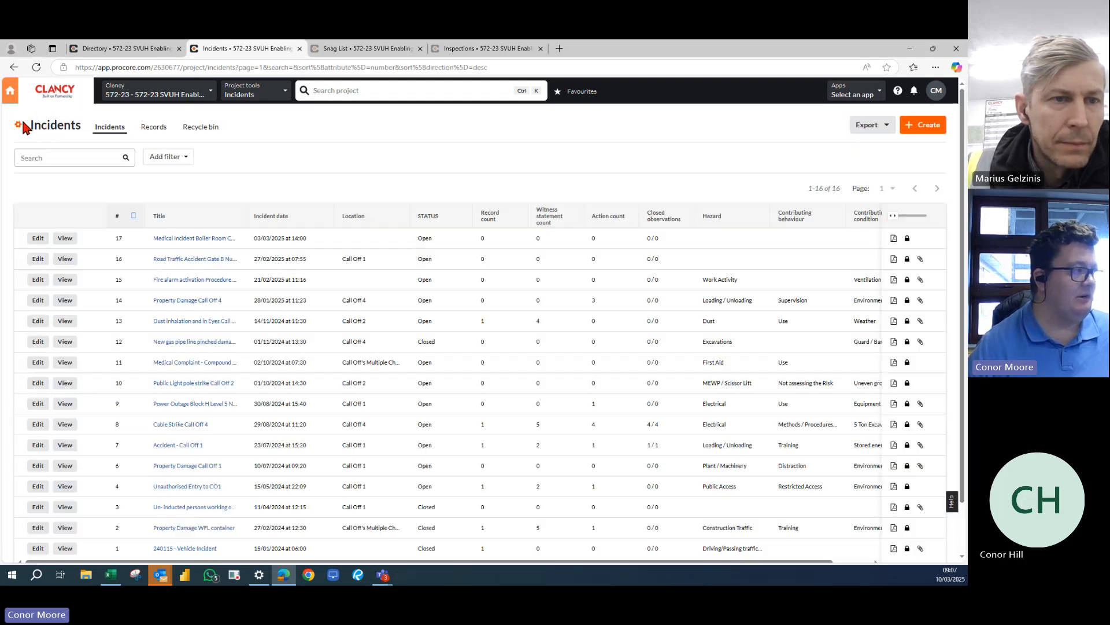
left_click(17, 129)
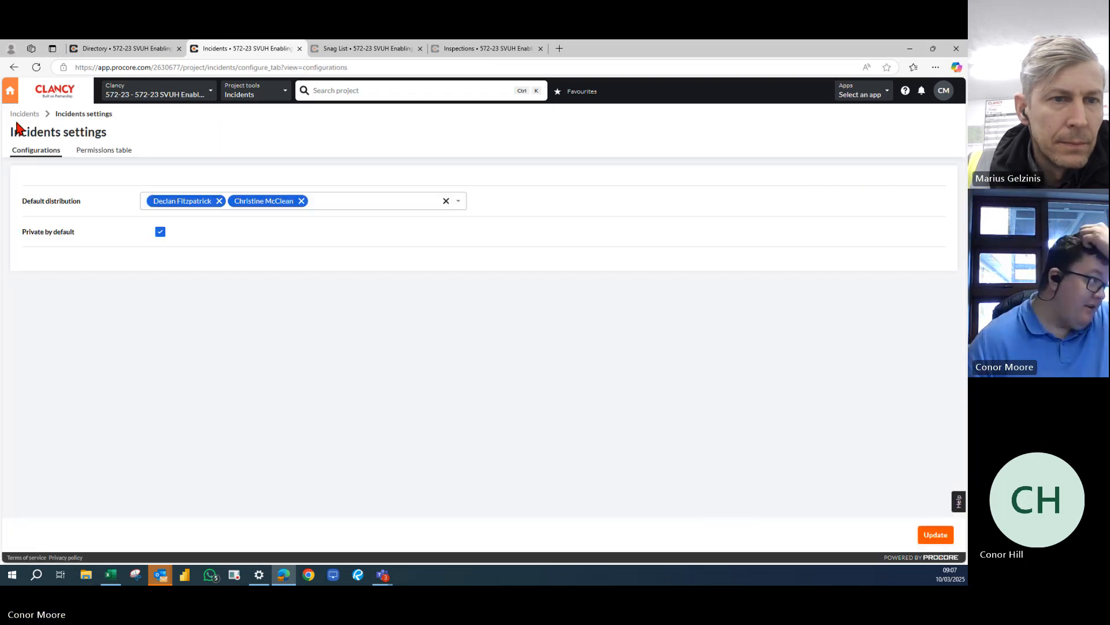
left_click(321, 199)
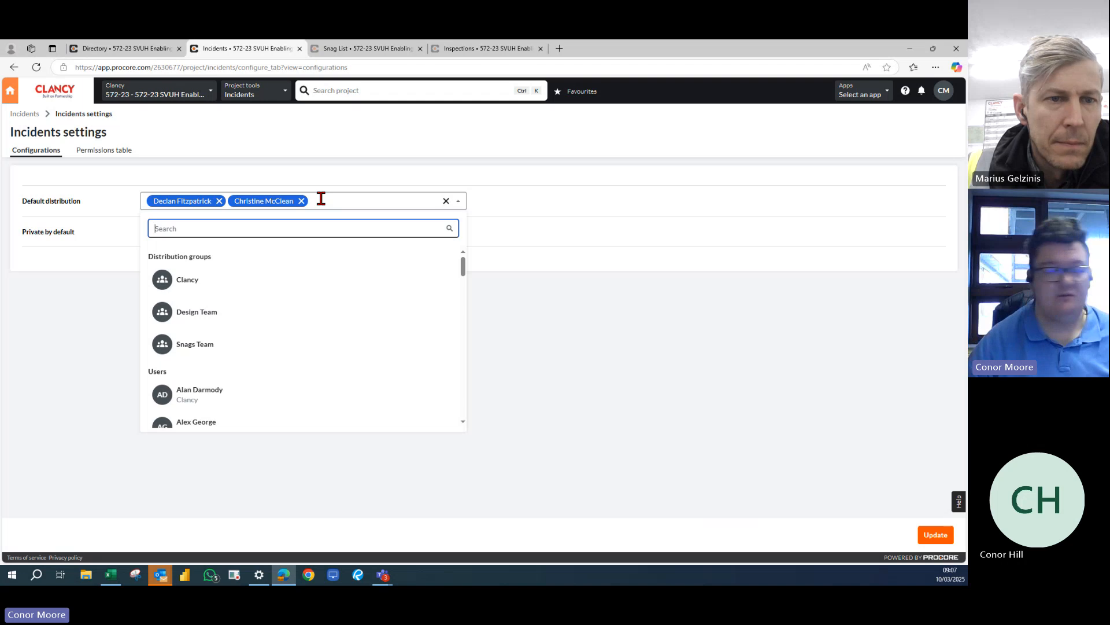
left_click(321, 198)
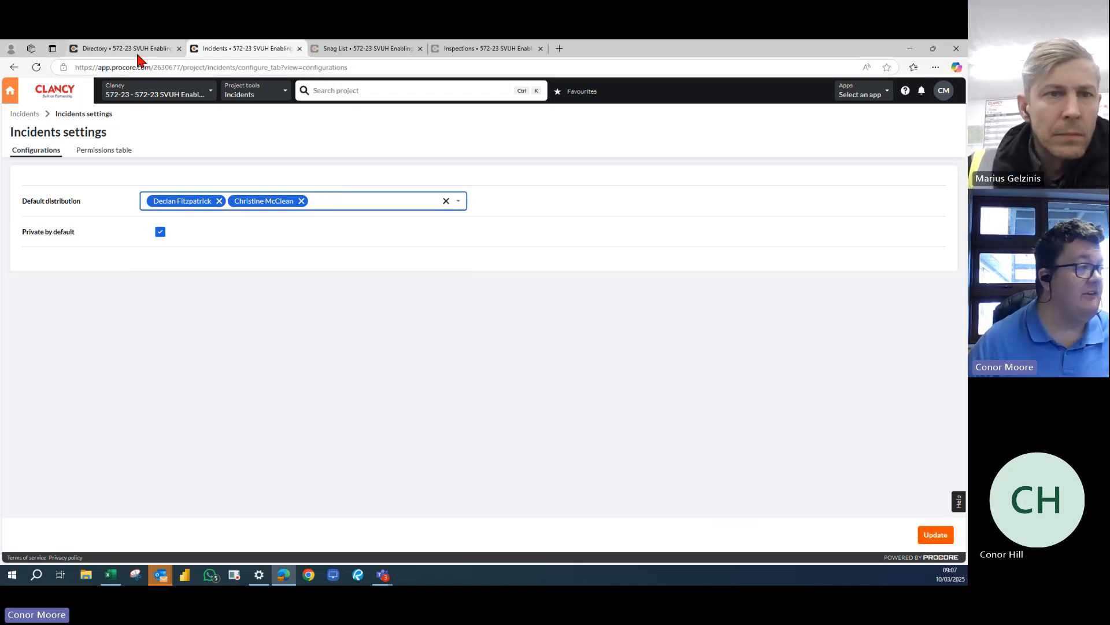
Step: Open the project's RFIs tool in a new browser tab and go to its configuration settings
left_click(261, 96)
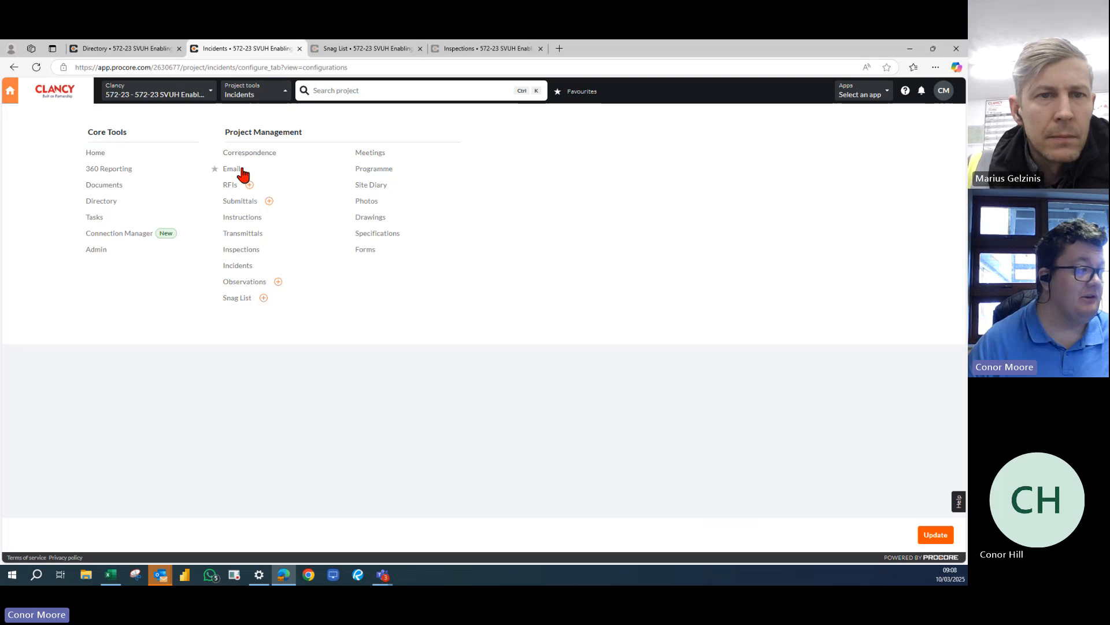
right_click(231, 184)
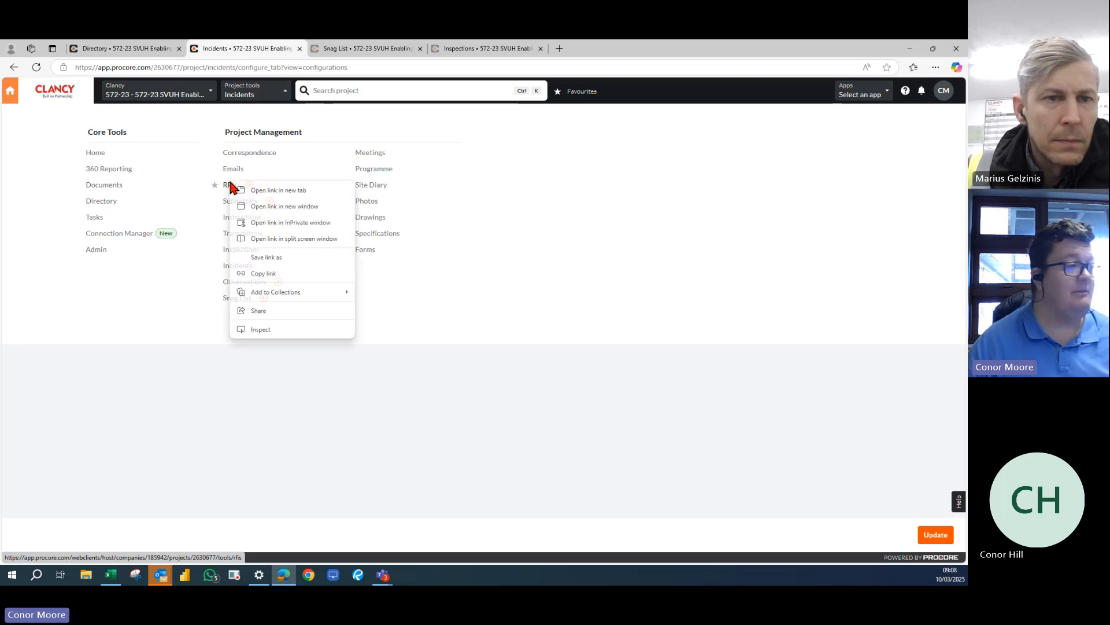
left_click(278, 190)
left_click(344, 46)
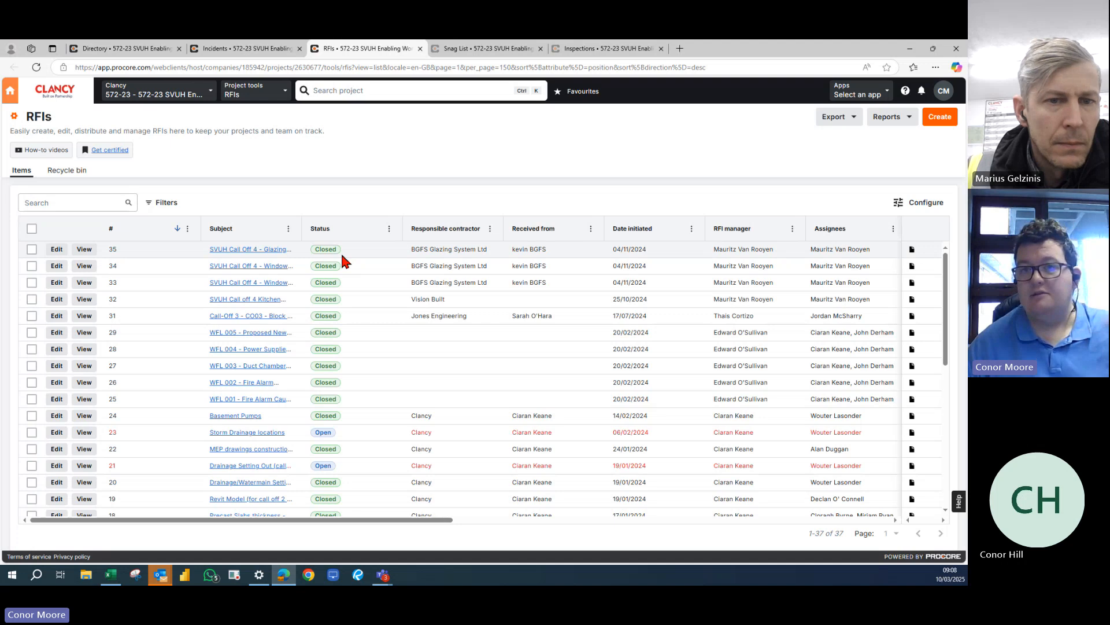
left_click(12, 115)
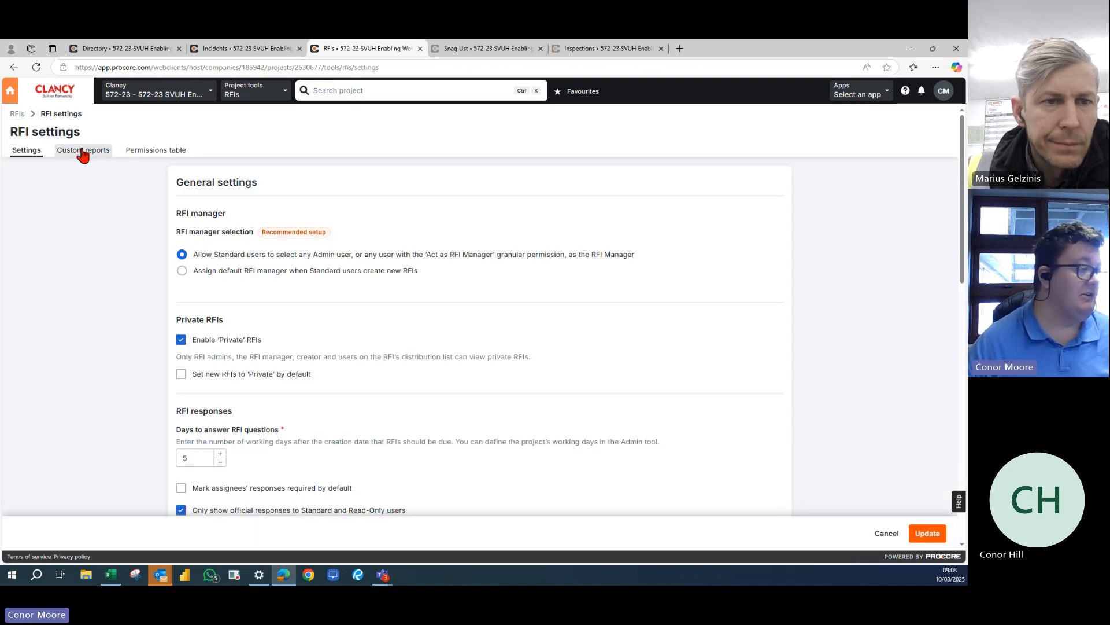
Step: Review the RFI email settings, including the groups and users available for default distribution
scroll(292, 354, "down", 10)
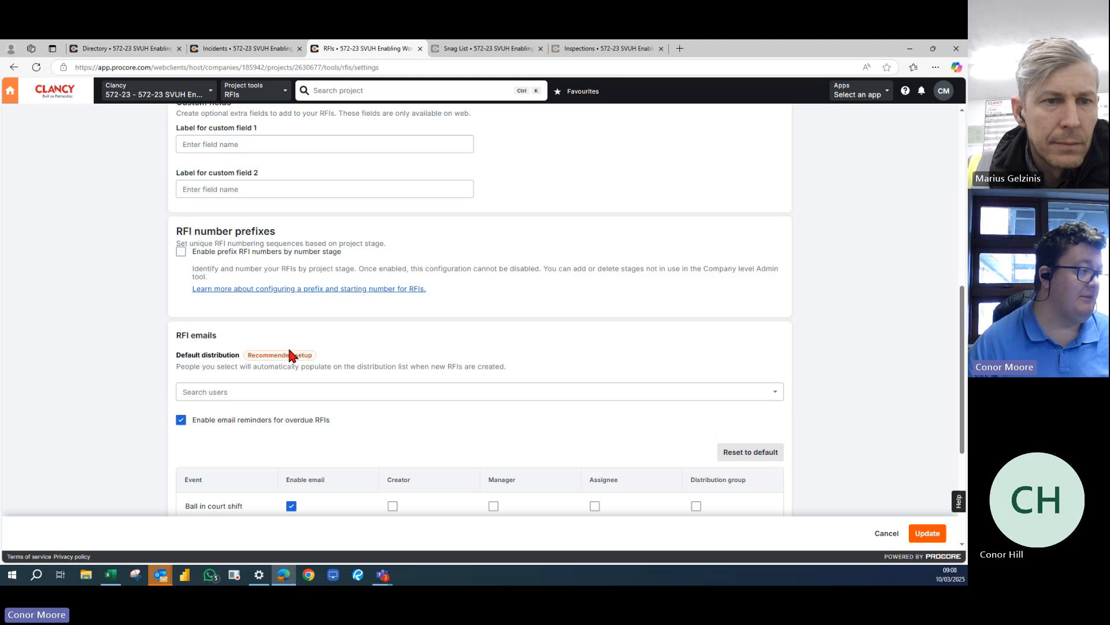
scroll(290, 354, "down", 4)
scroll(289, 354, "up", 1)
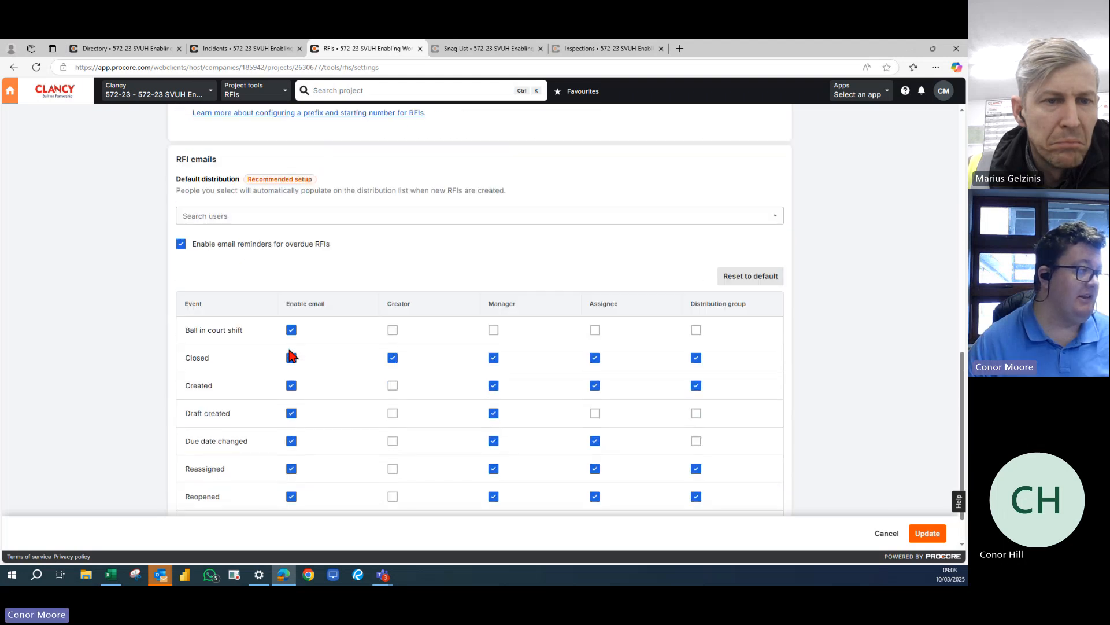
left_click(231, 219)
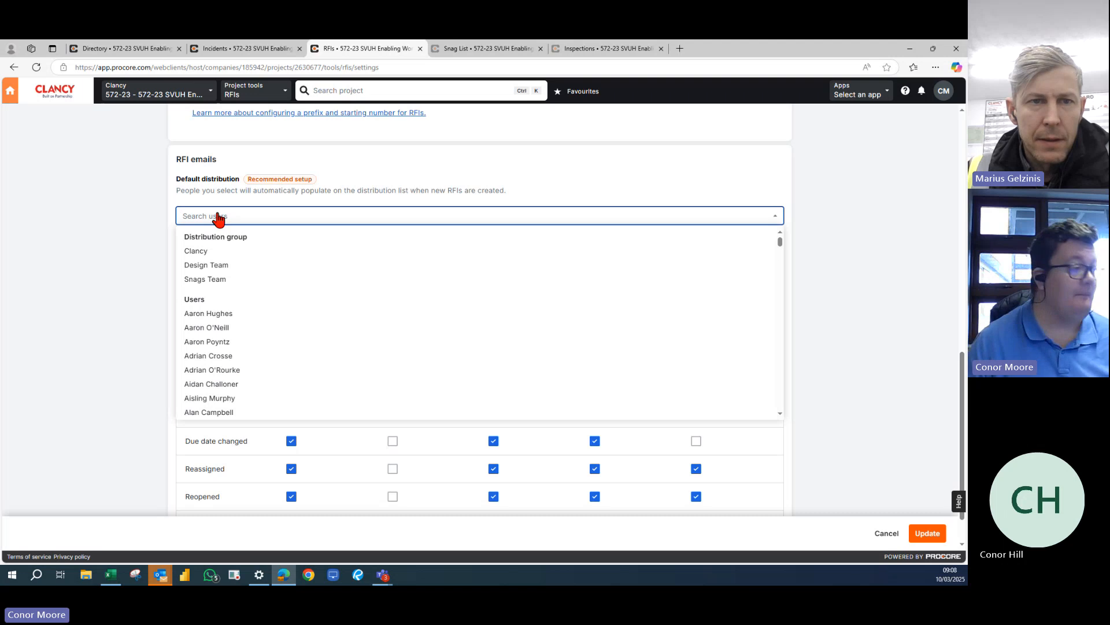
left_click(157, 268)
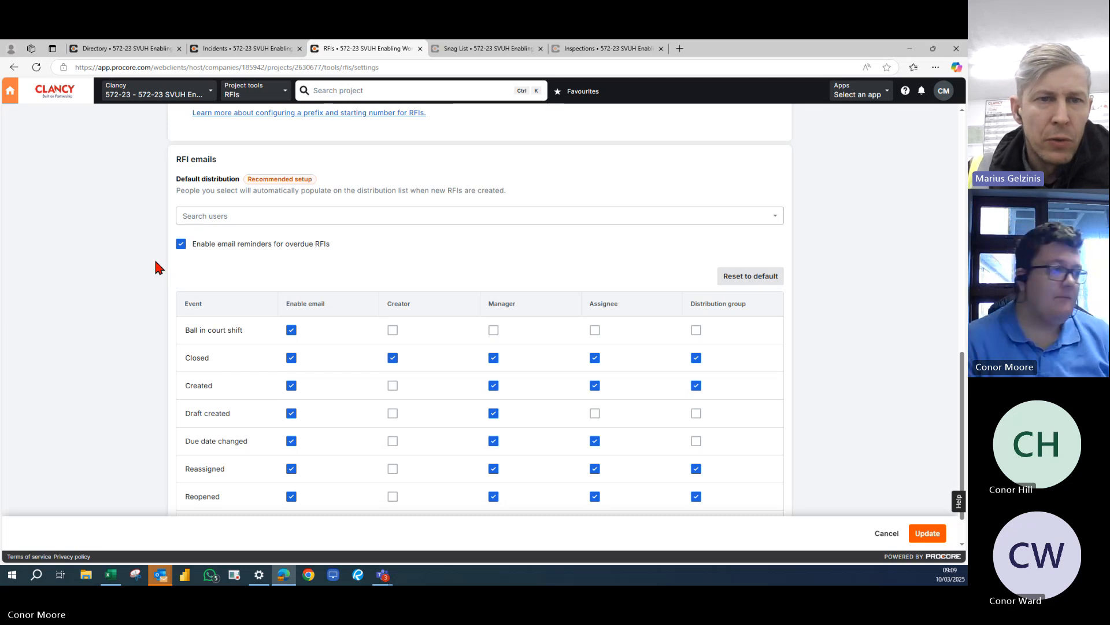
scroll(148, 220, "up", 15)
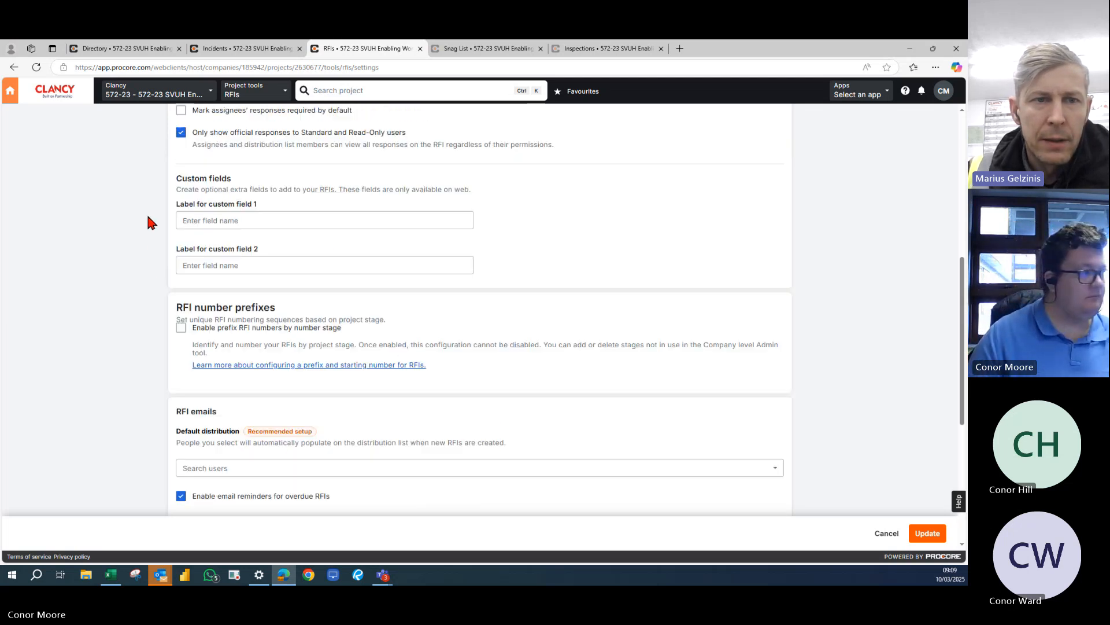